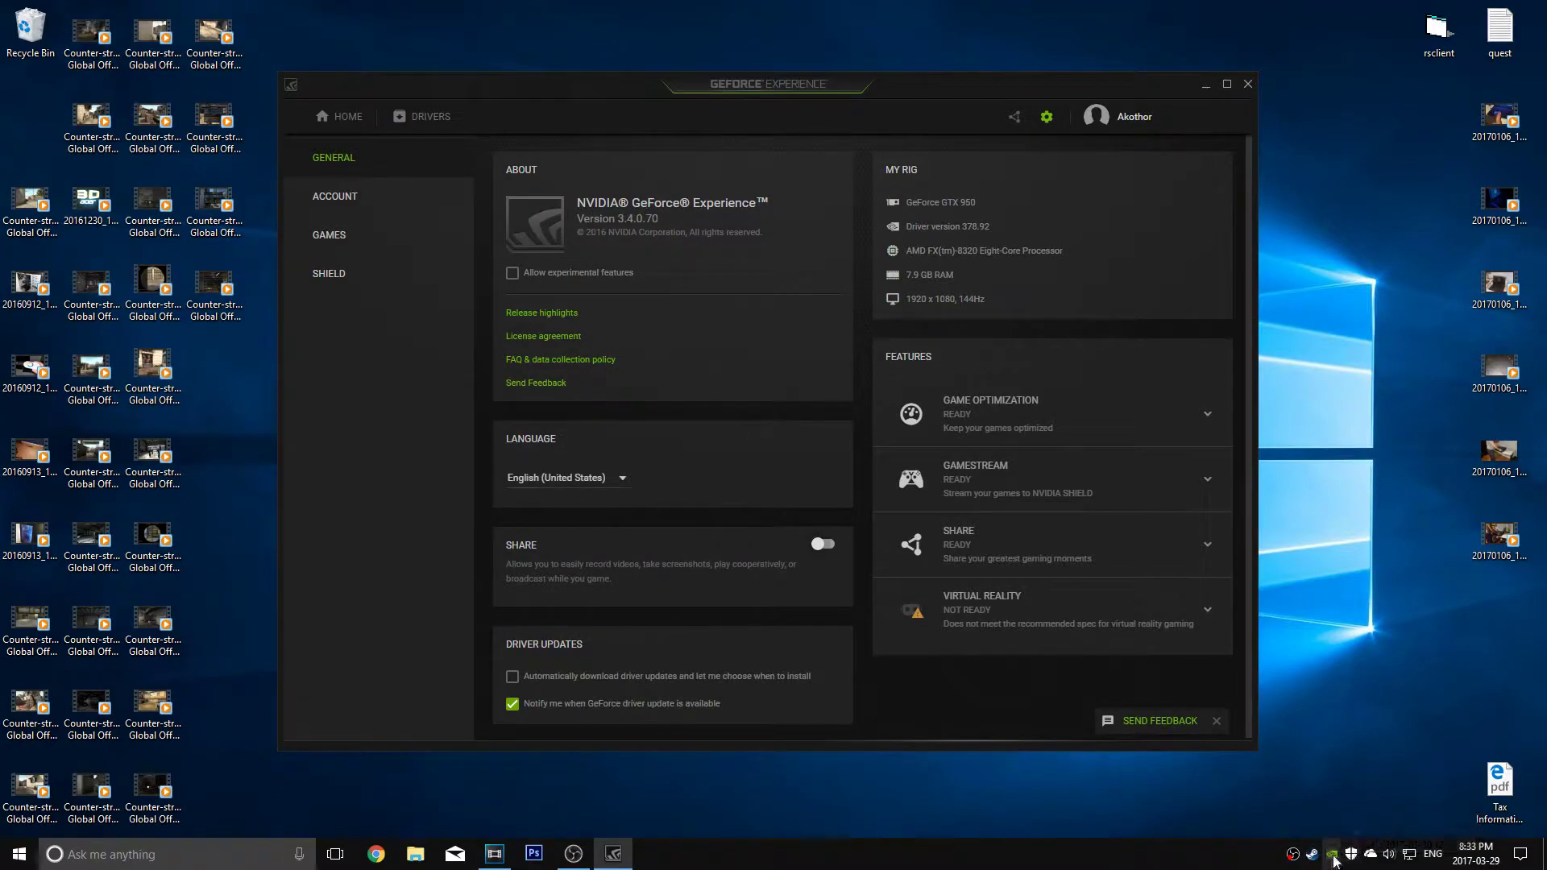
Step: Bring GeForce Experience forward from the NVIDIA tray icon and go to its General settings page
mouse_move(1334, 861)
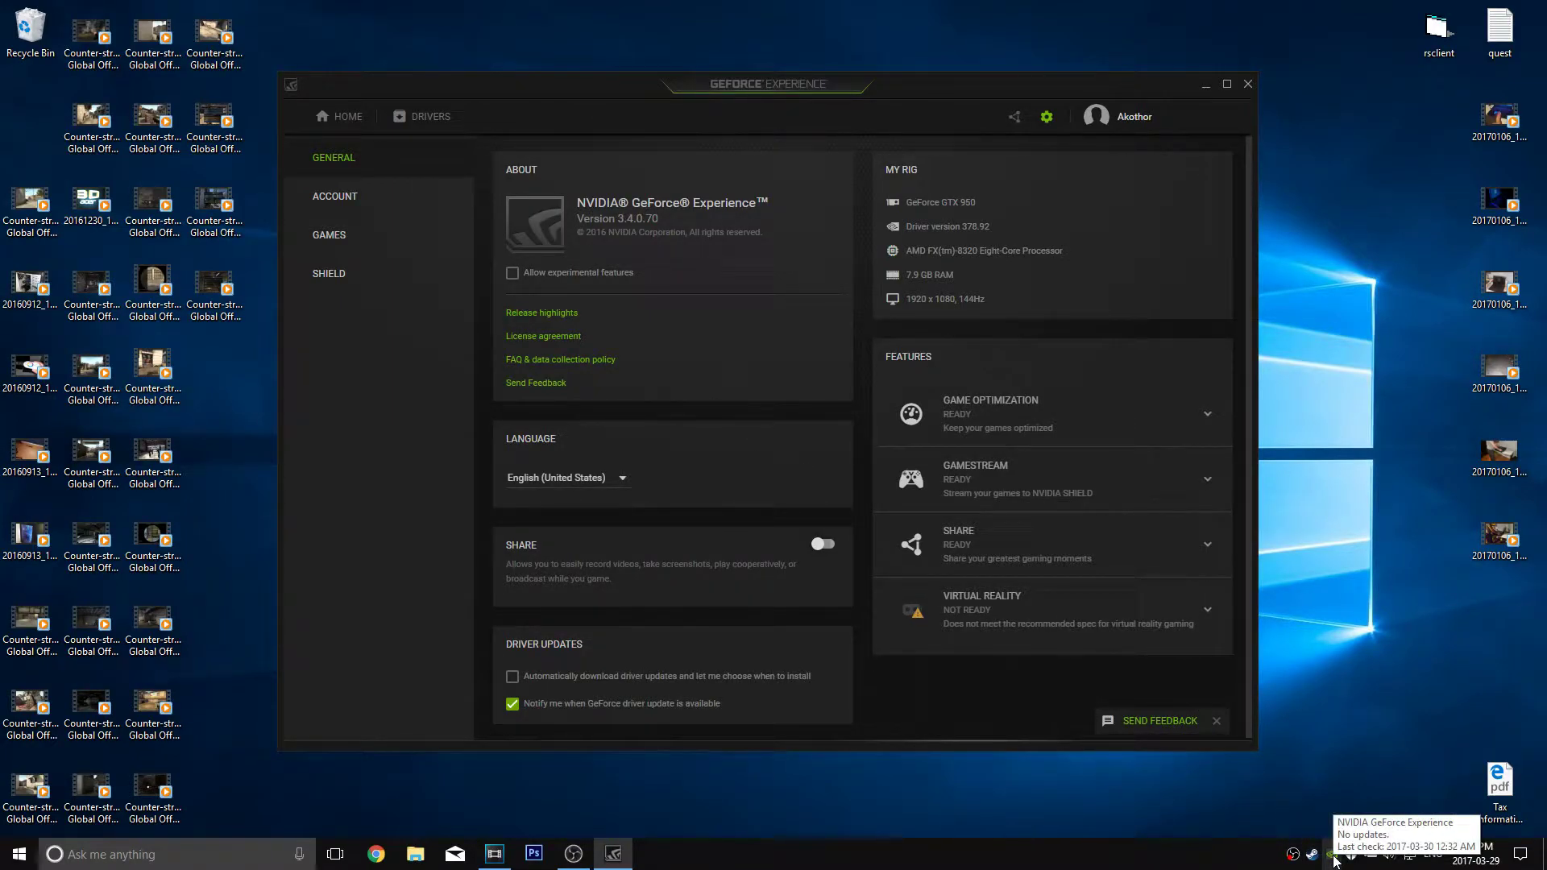
right_click(1335, 860)
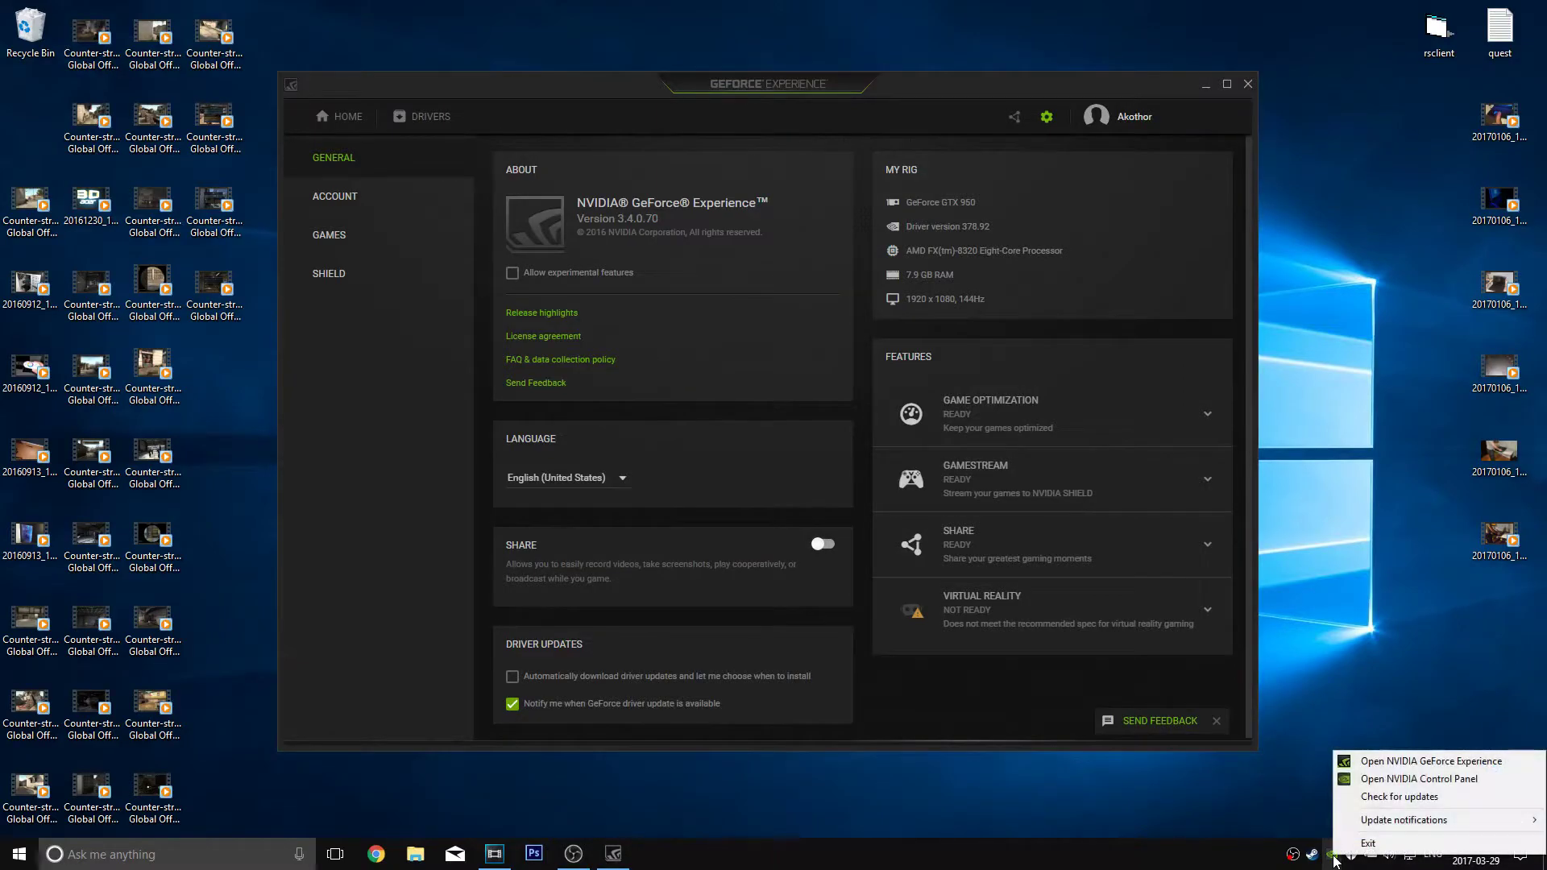
left_click(1371, 764)
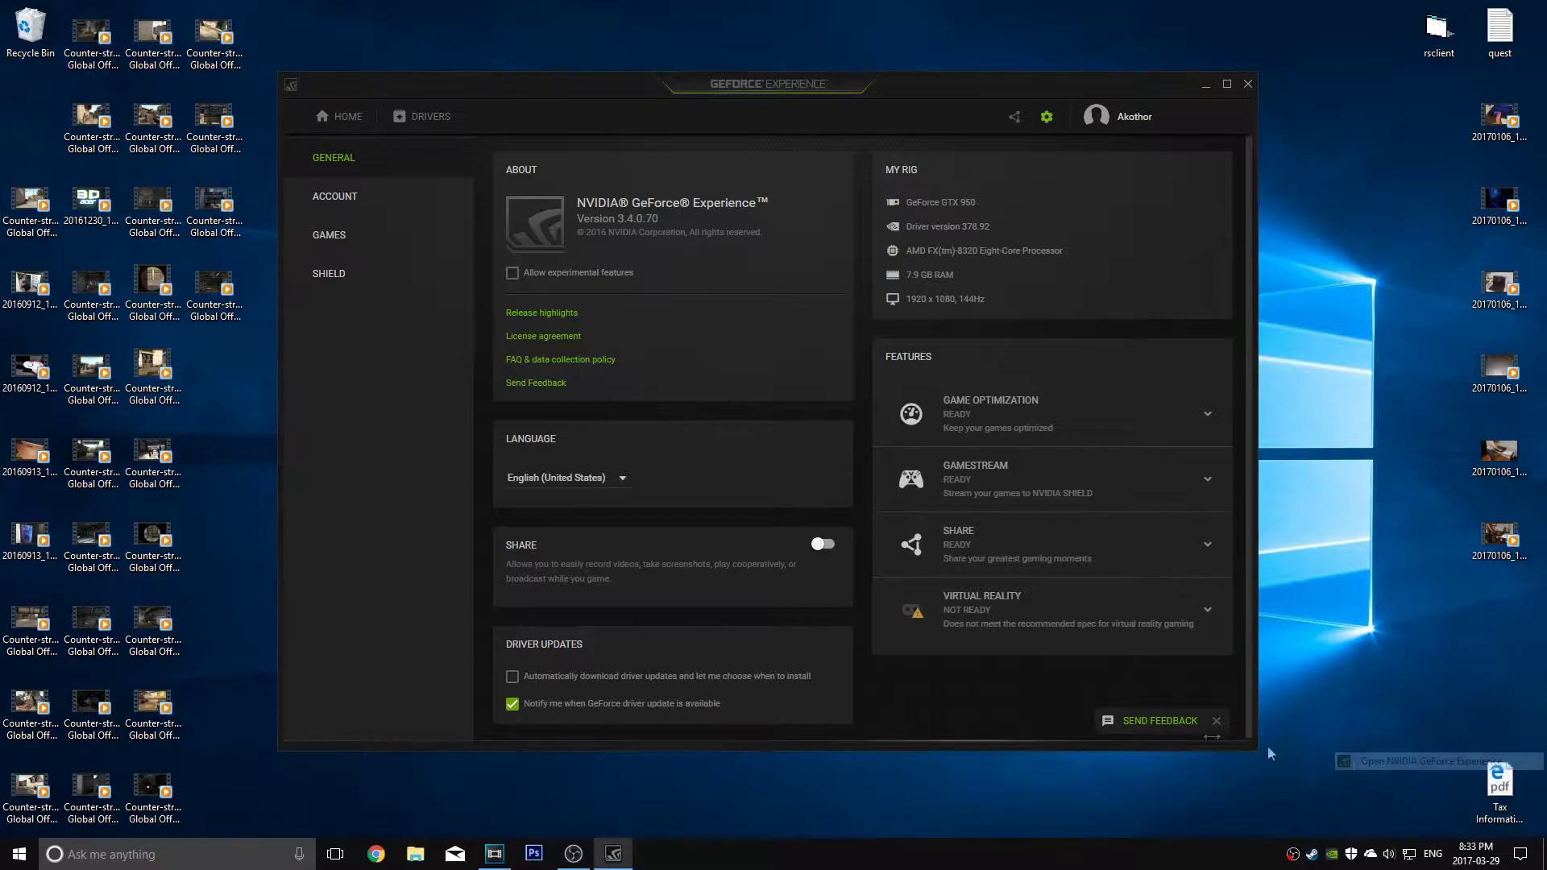
left_click(346, 116)
mouse_move(667, 271)
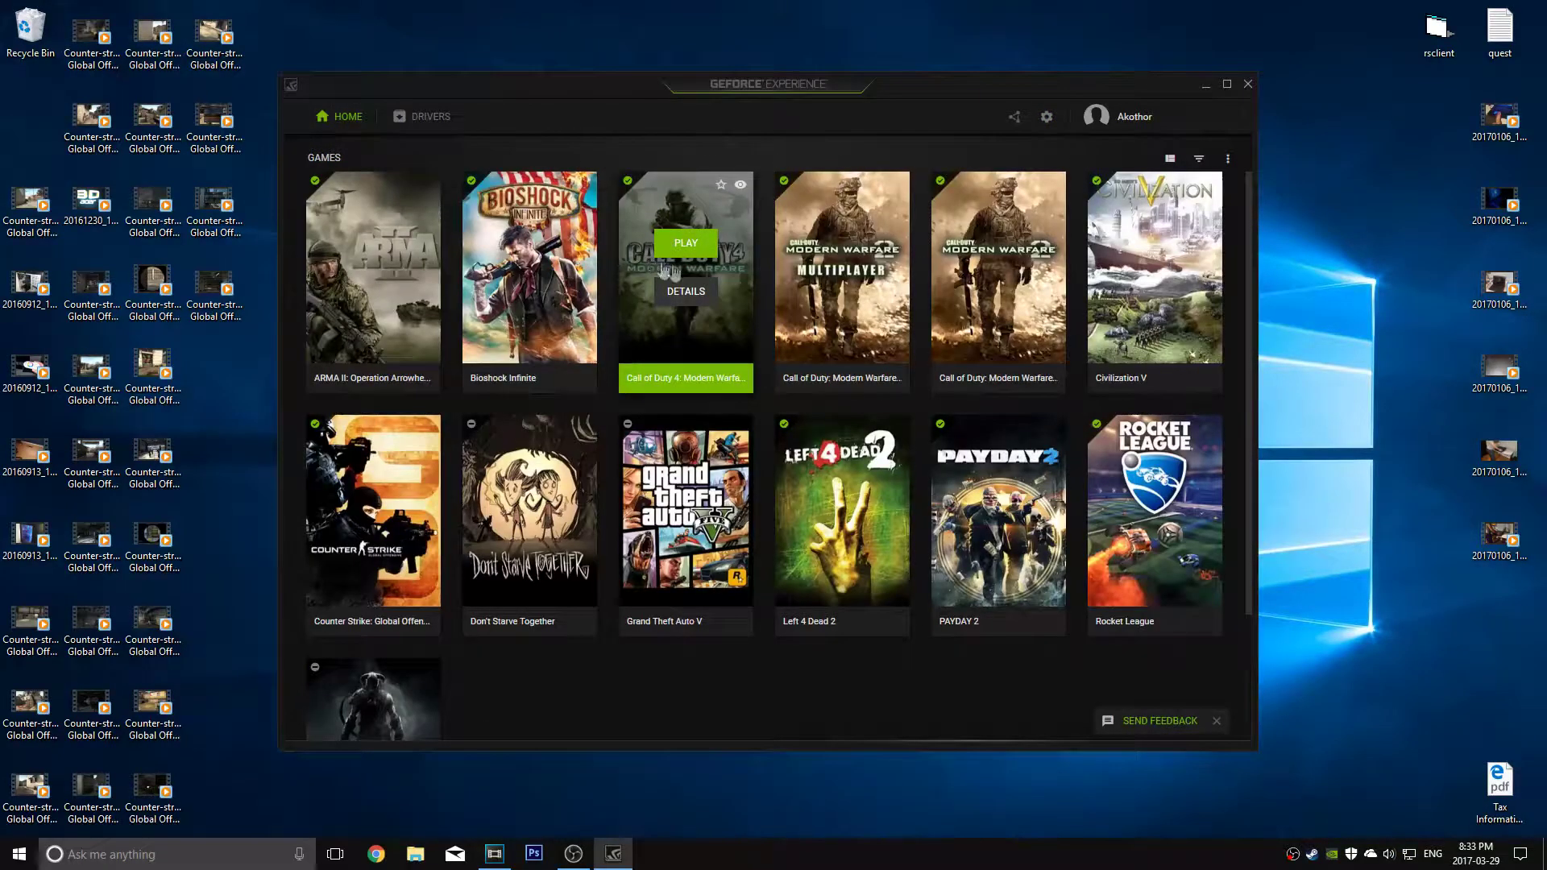
left_click(1046, 116)
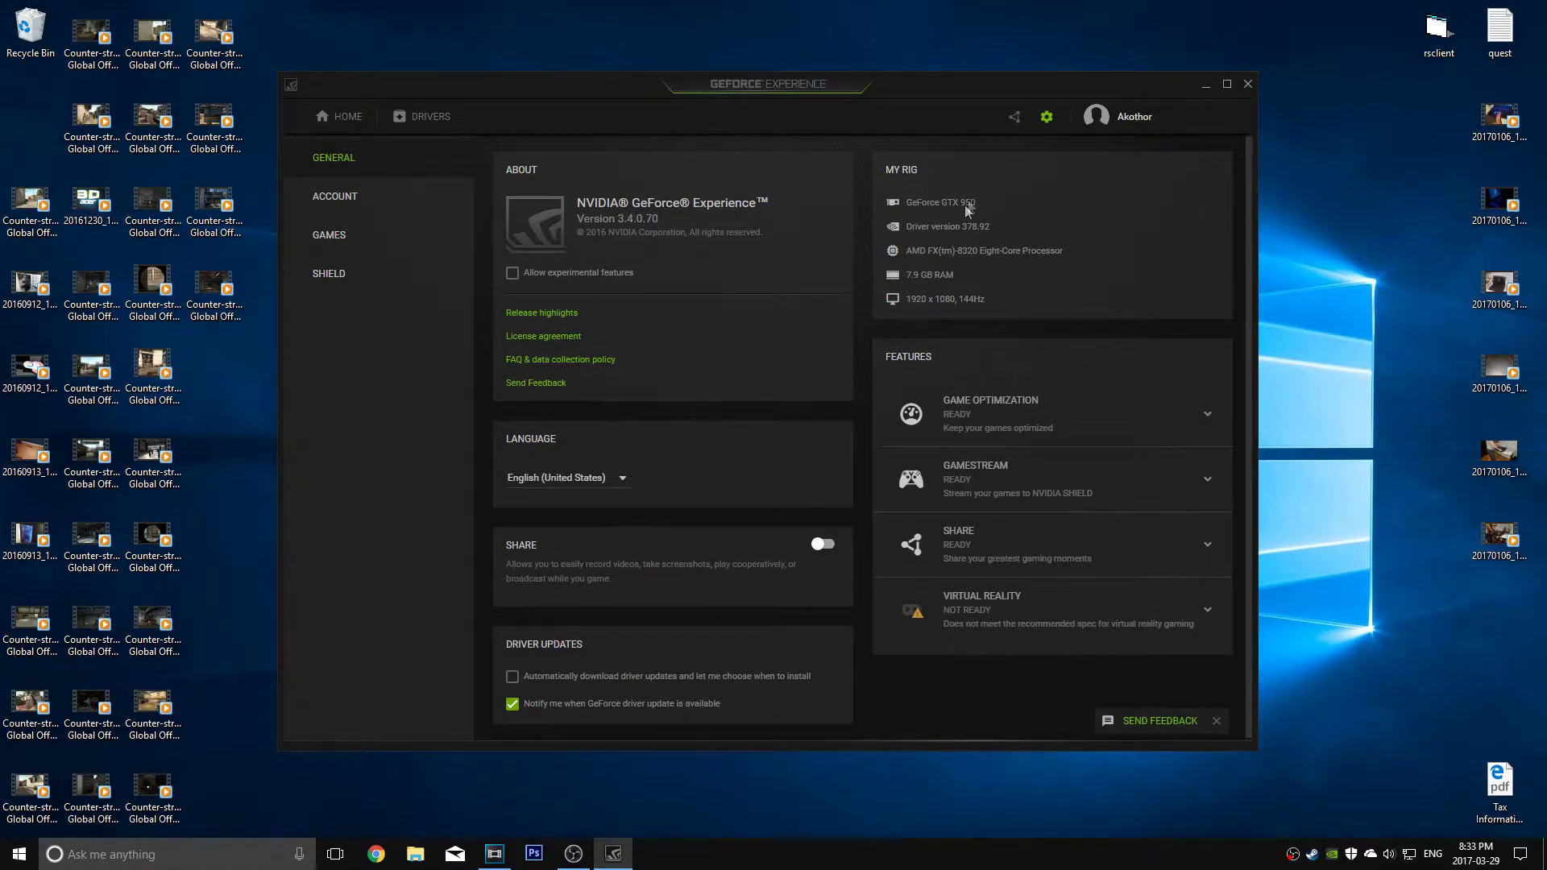
Step: Turn on Share, then open and leave the share overlay's settings
left_click(821, 546)
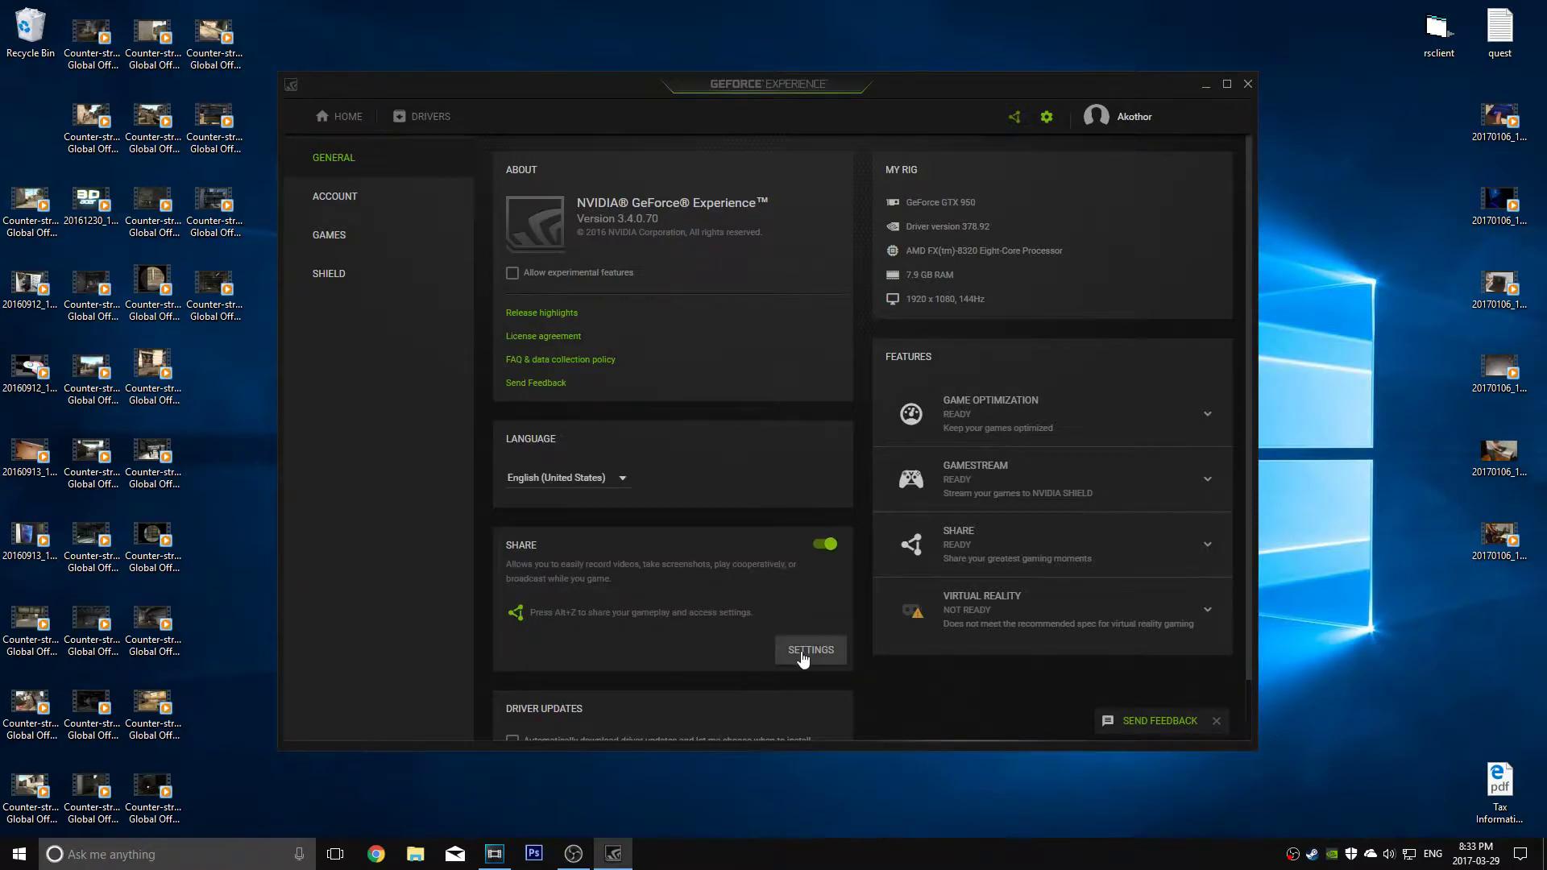
left_click(811, 651)
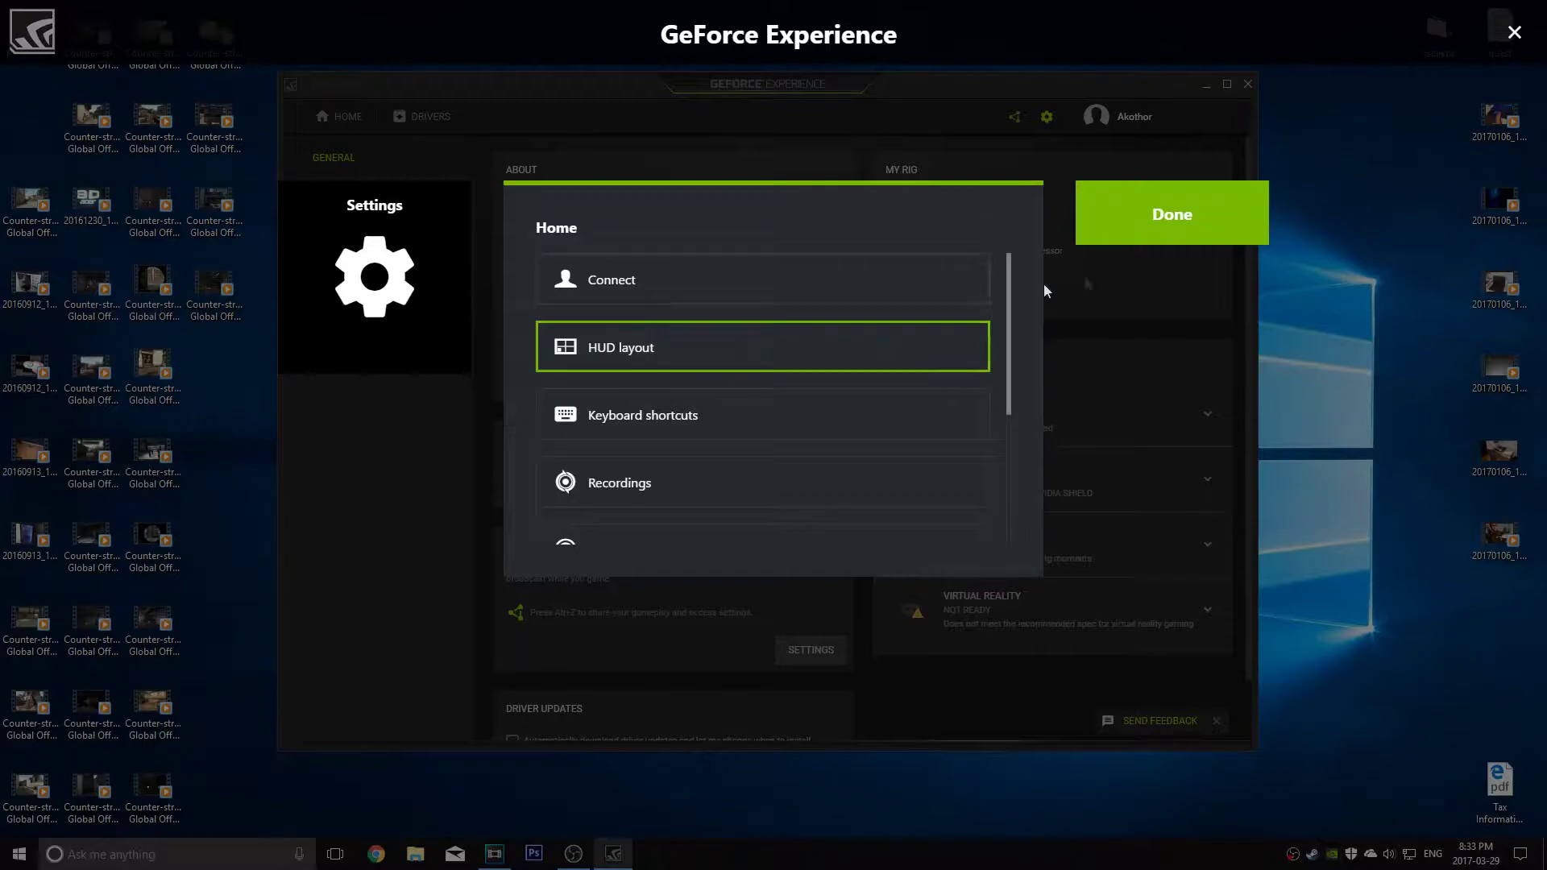
left_click(1112, 248)
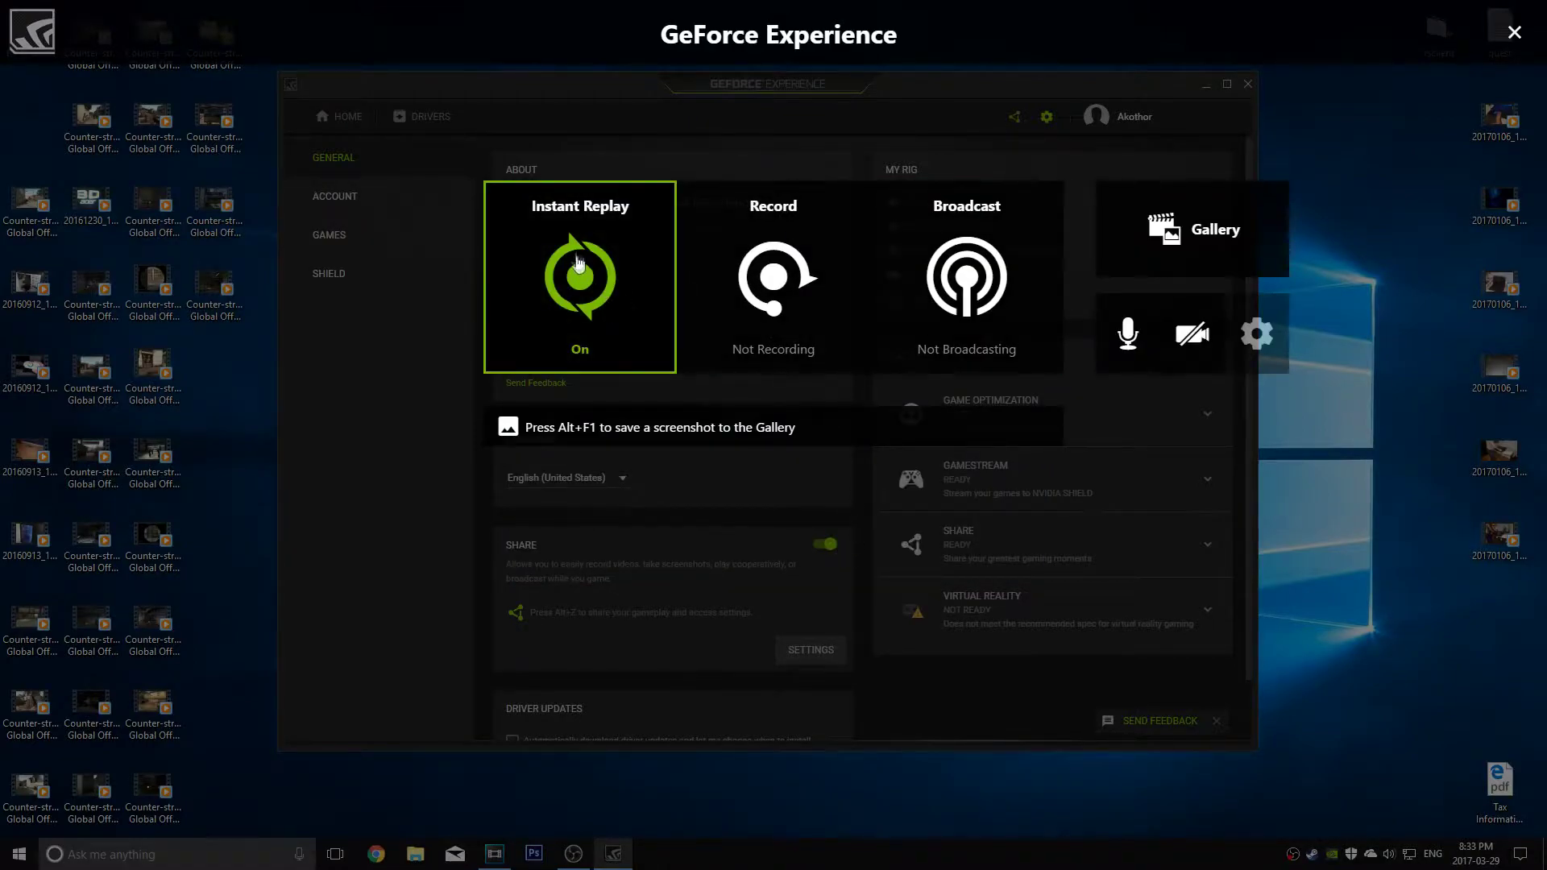
Step: Turn Instant Replay off and back on, then open its Customize settings
left_click(582, 242)
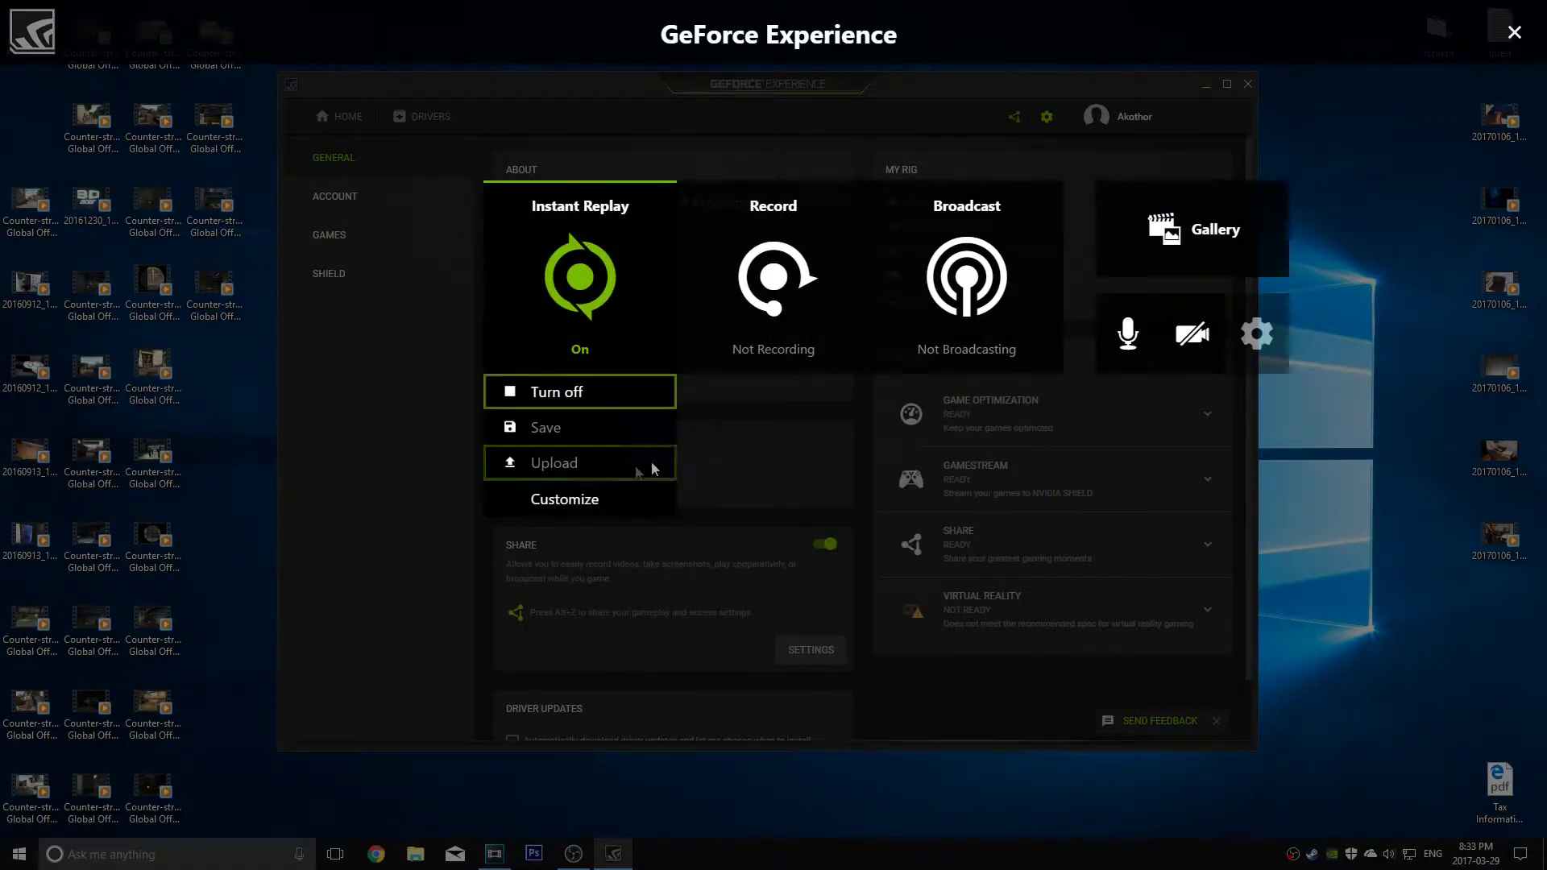
left_click(553, 400)
left_click(588, 347)
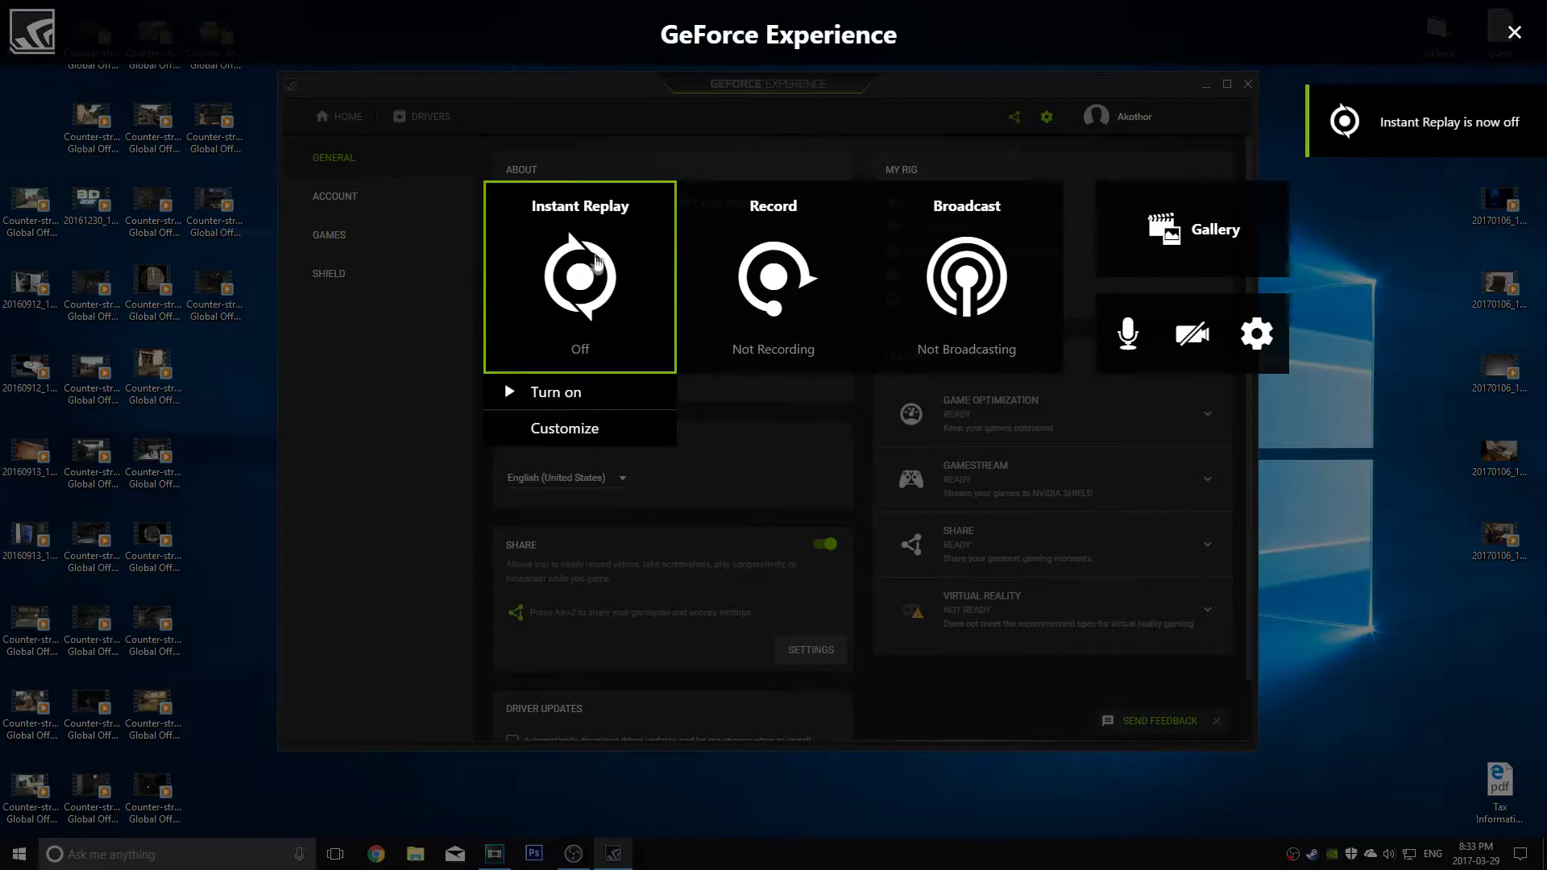
left_click(566, 394)
left_click(634, 309)
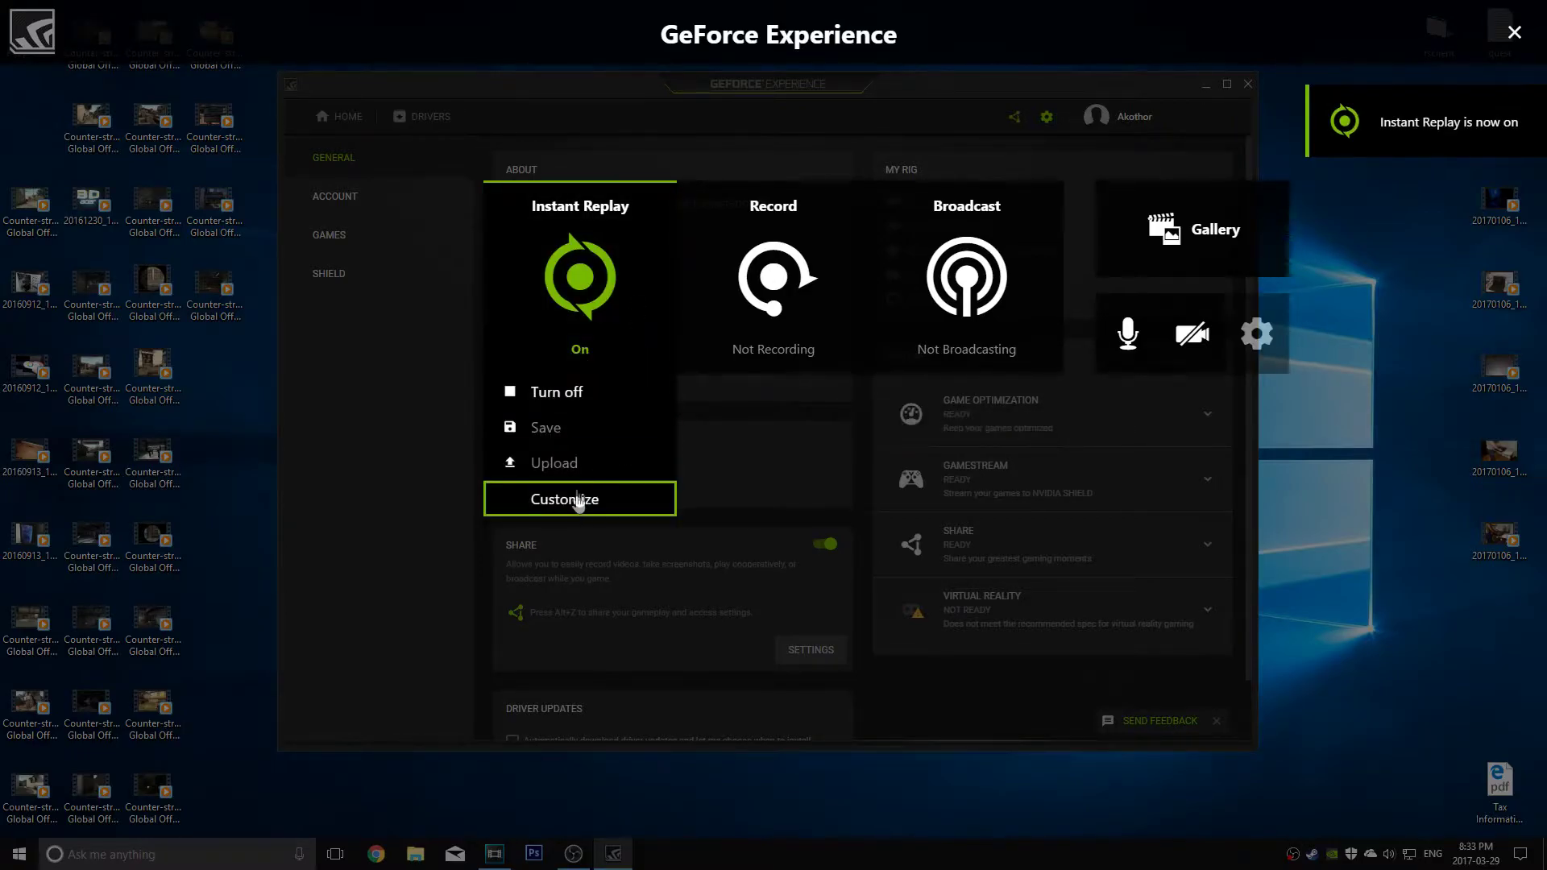
left_click(575, 505)
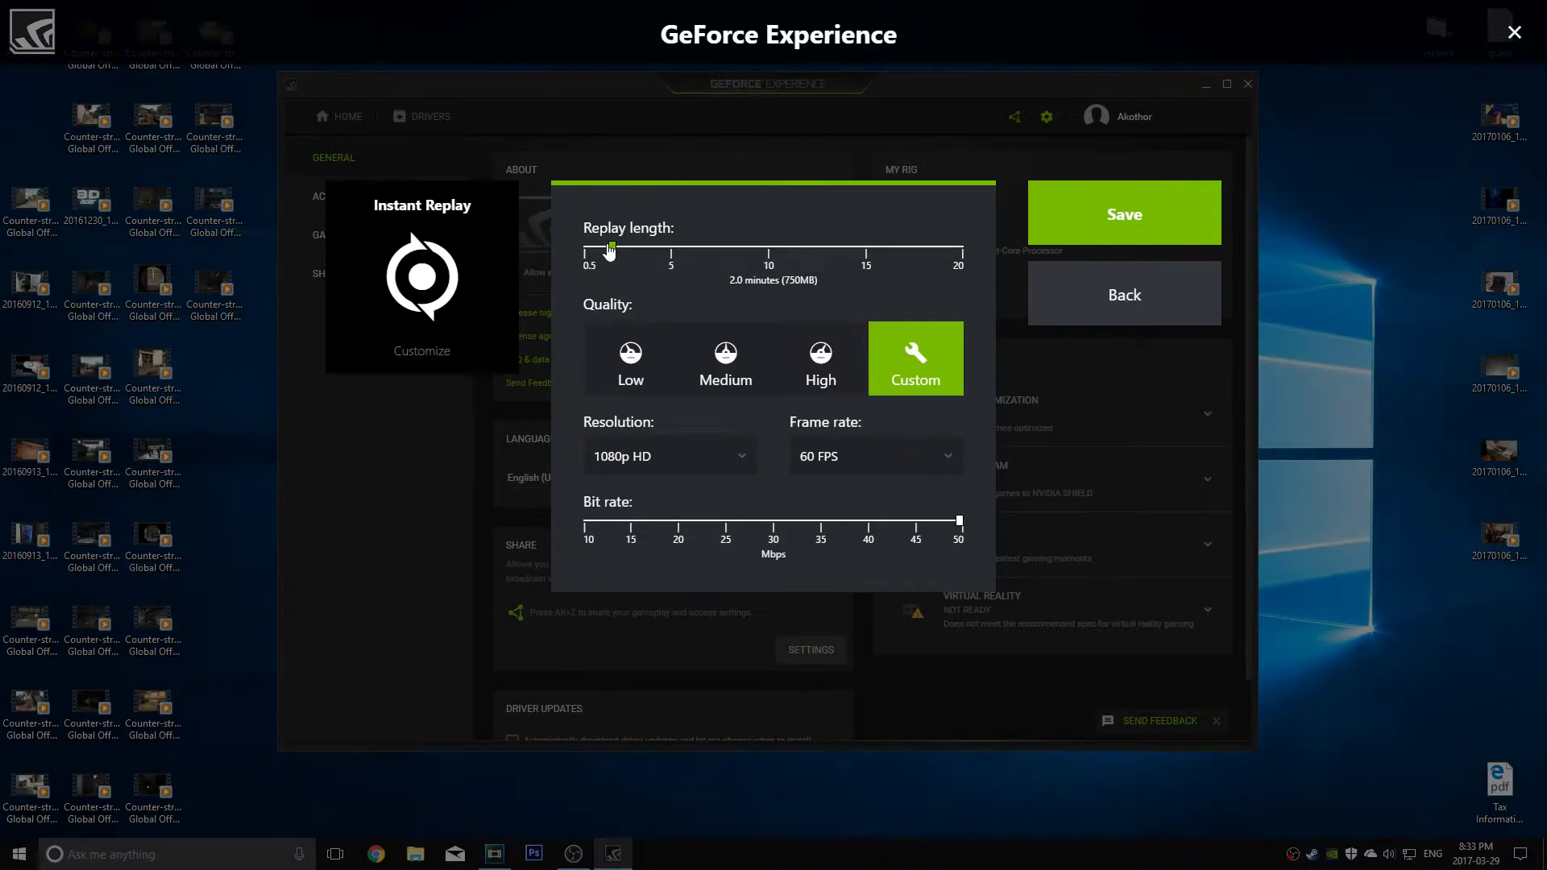
Step: Keep the replay length at 2.0 minutes and the resolution at 1080p HD
left_click_drag(610, 252, 769, 253)
left_click_drag(771, 257, 613, 253)
left_click(709, 454)
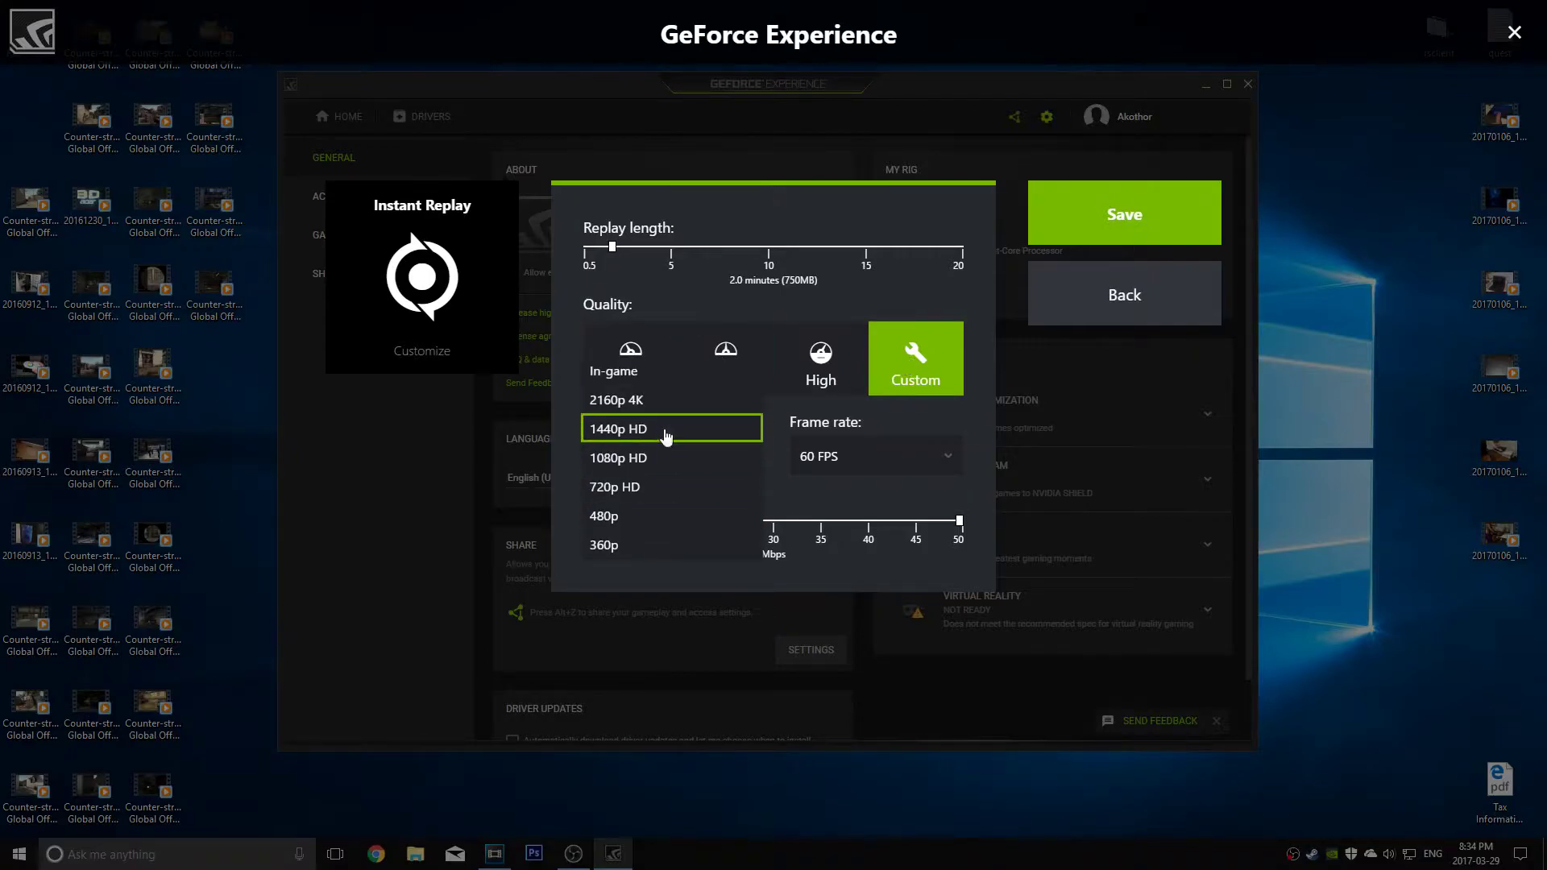
left_click(656, 459)
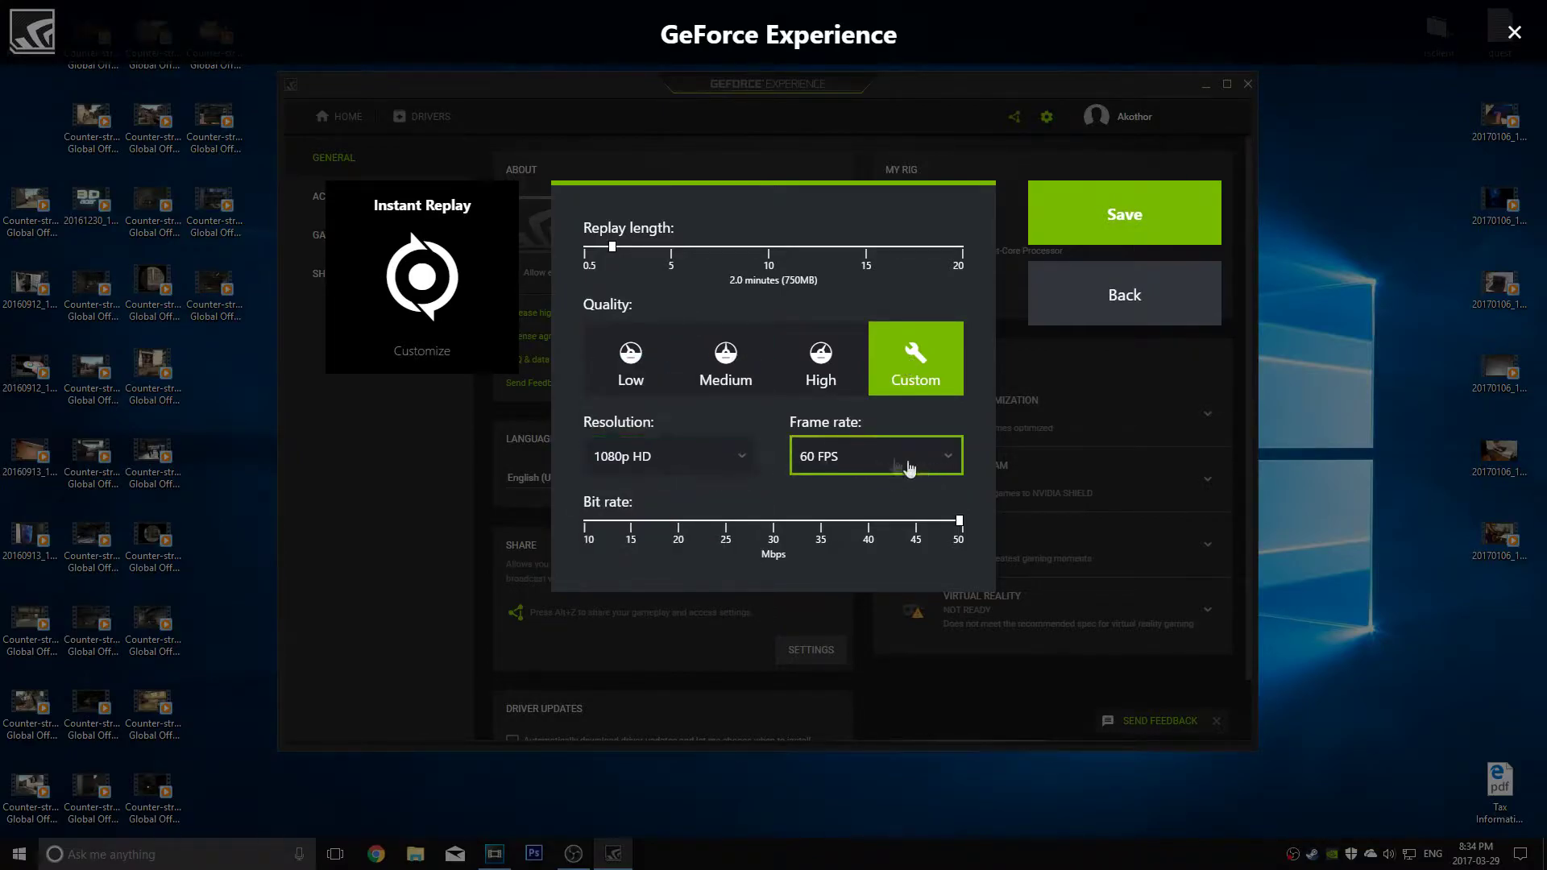
Step: Keep the frame rate at 60 FPS, set the bit rate to 50 Mbps, and save
left_click(891, 461)
left_click(835, 459)
left_click(834, 457)
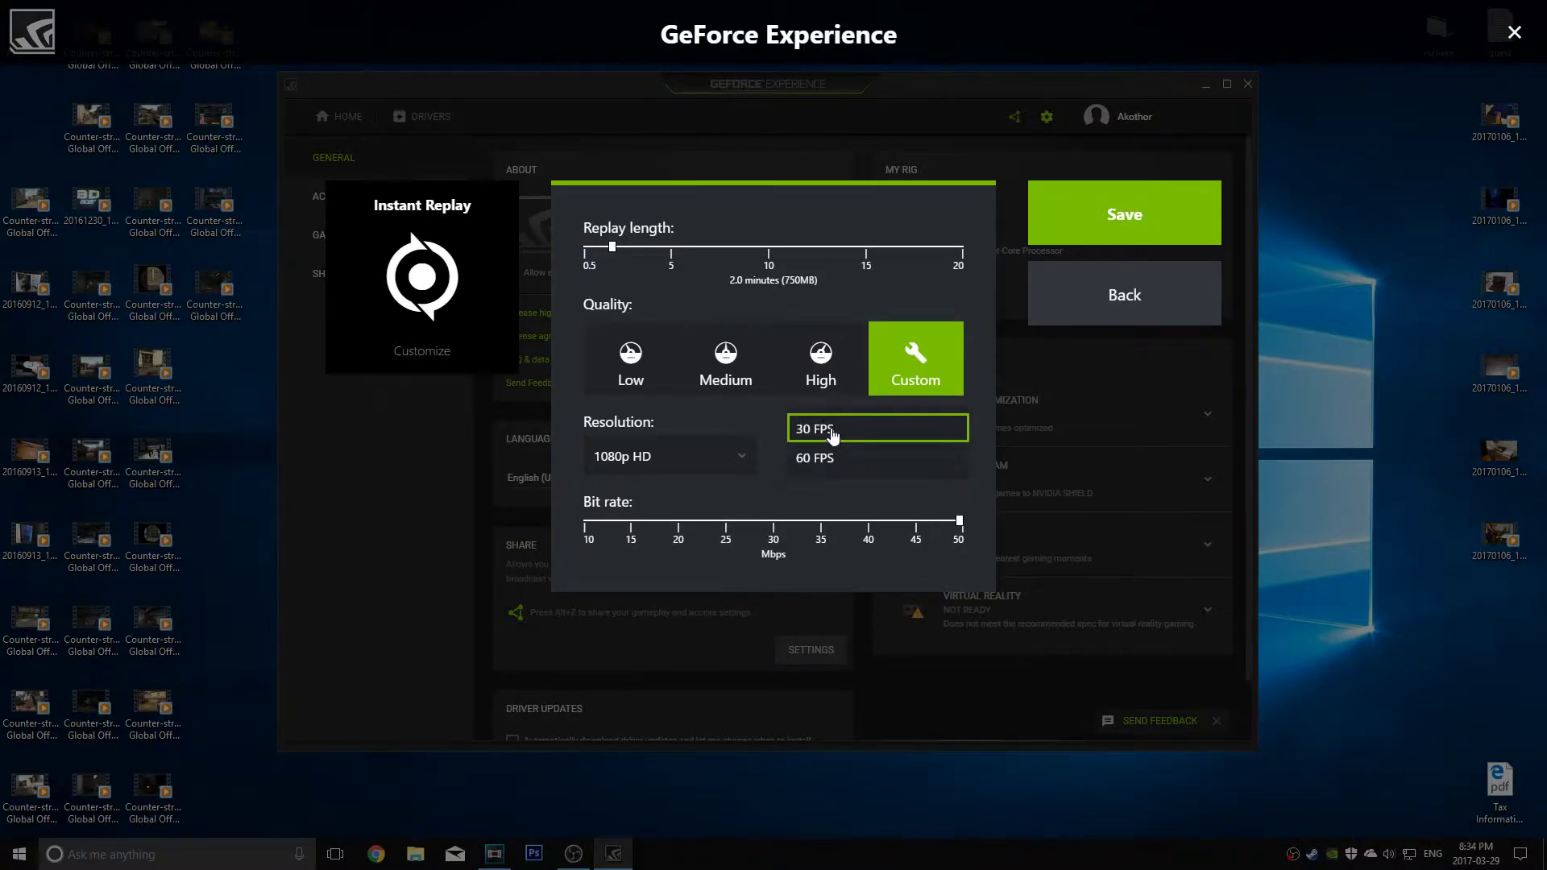
left_click(848, 437)
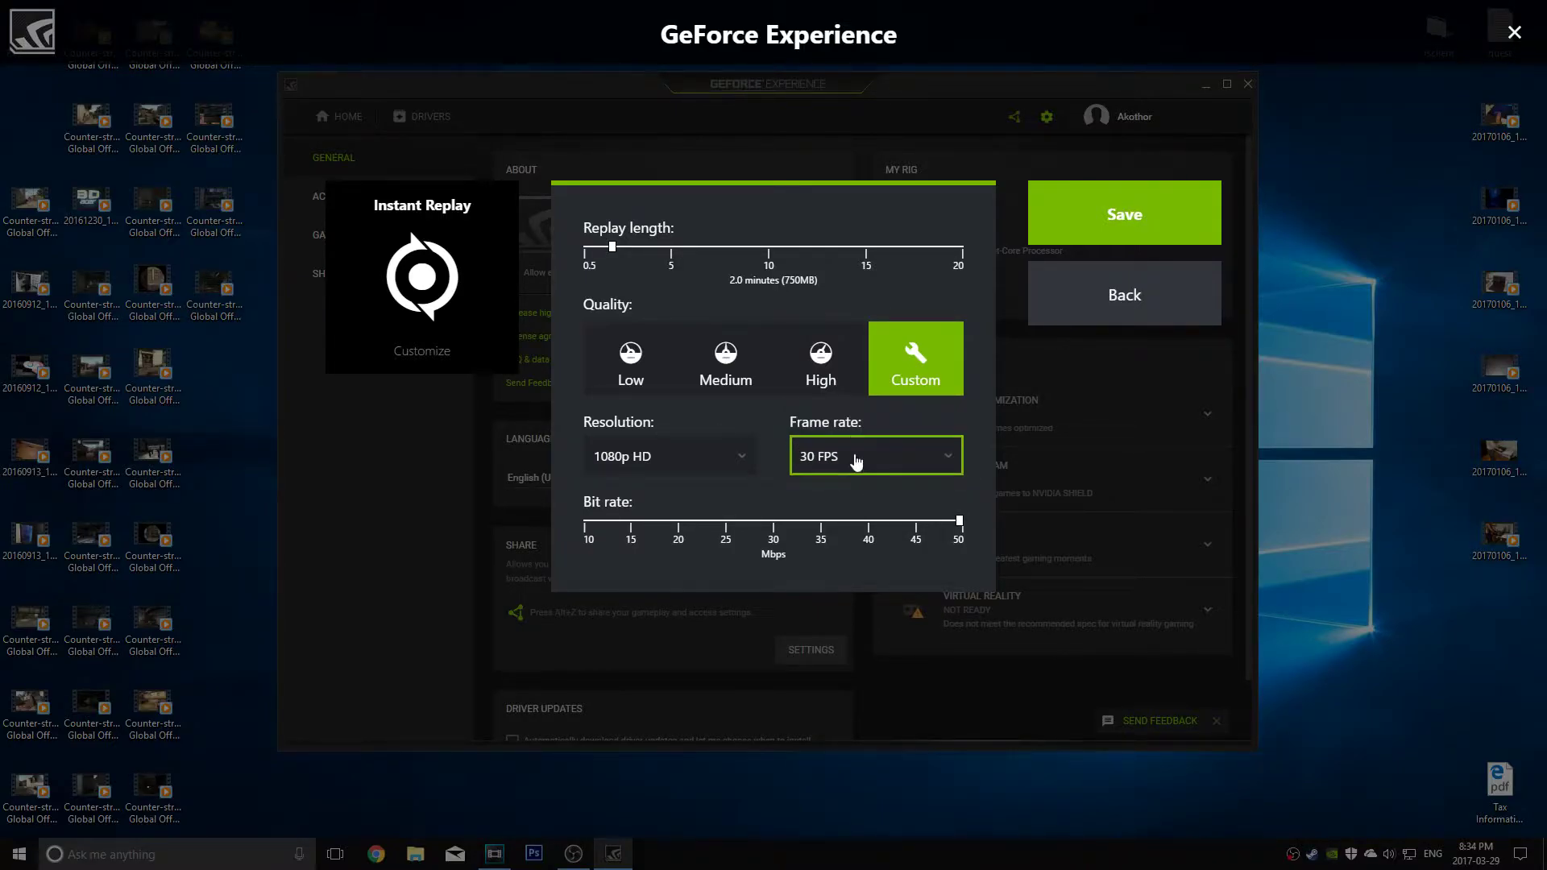
left_click(856, 460)
left_click(841, 485)
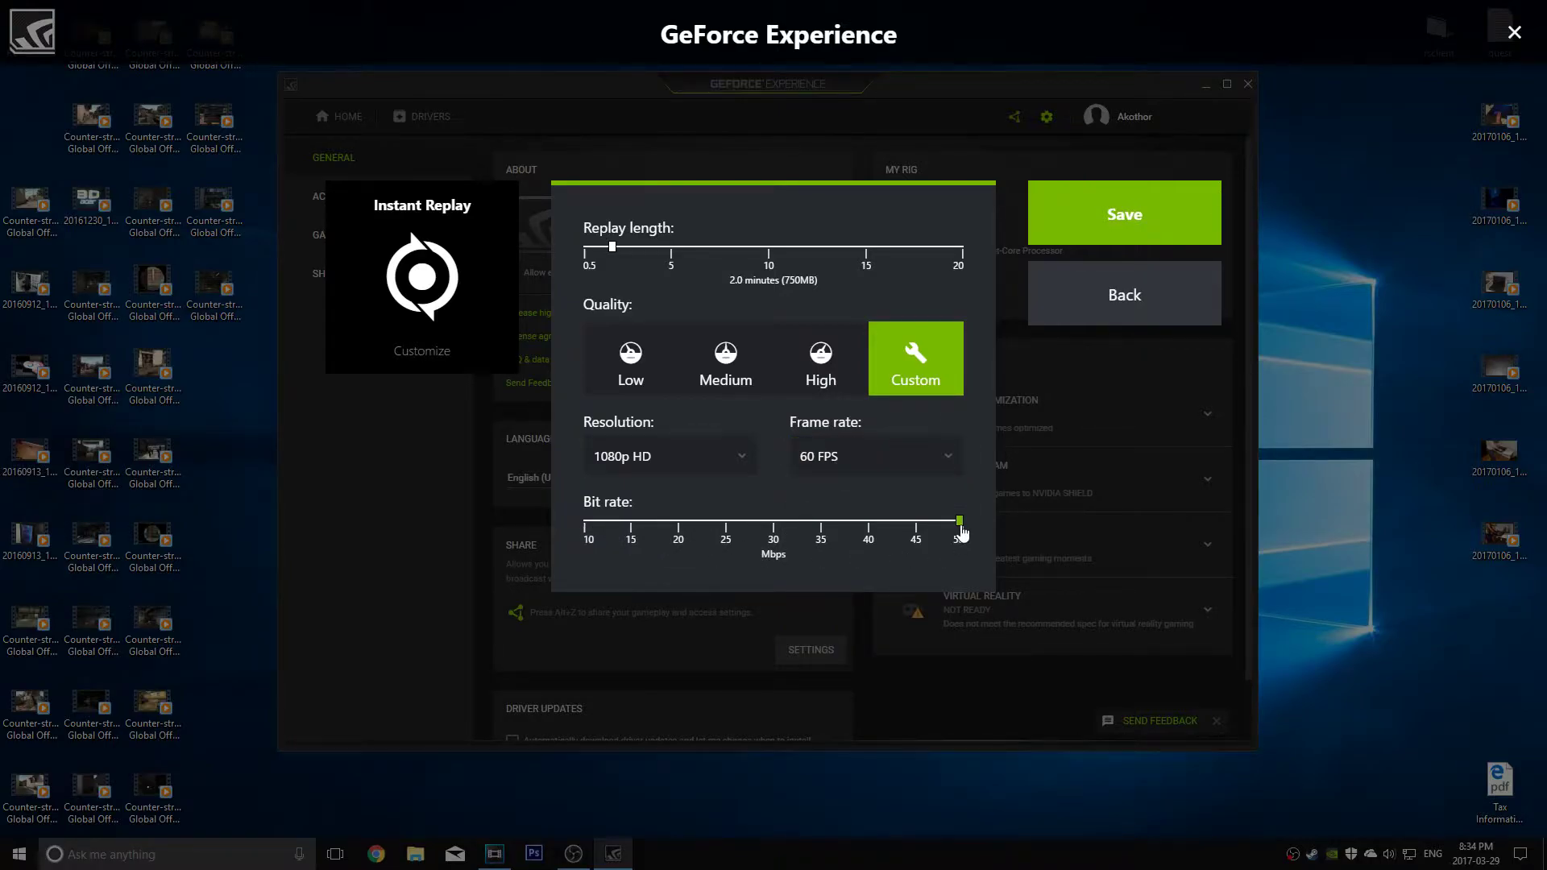
mouse_move(962, 532)
left_mouse_down()
mouse_move(769, 525)
mouse_move(975, 532)
left_mouse_up()
left_click(1132, 242)
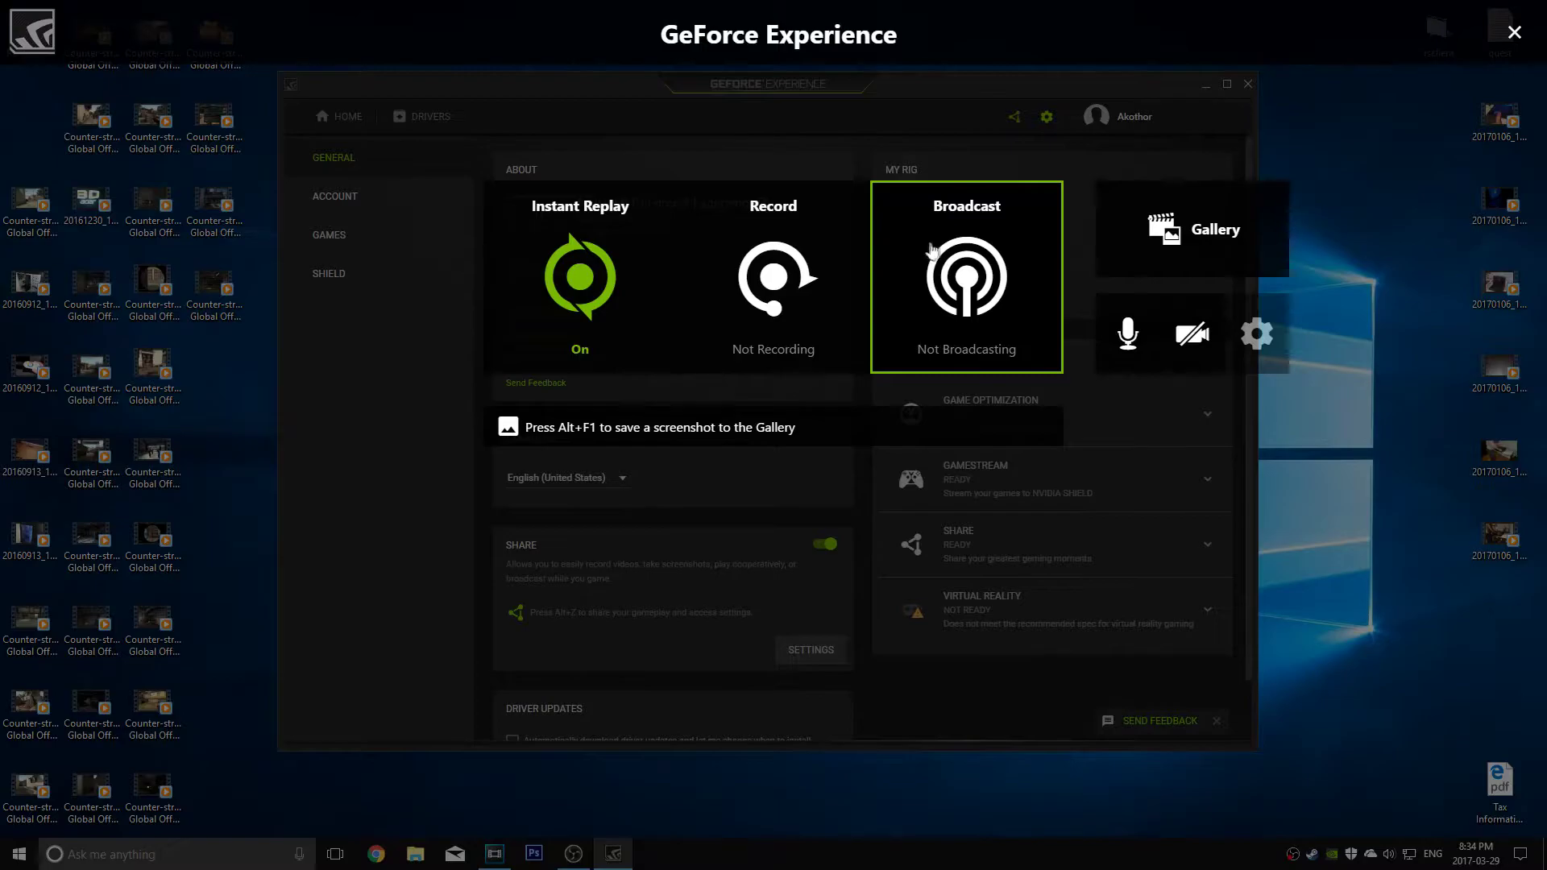
Step: Close the share overlay, briefly open its settings, then close the overlay again
key("alt+z")
left_click(830, 650)
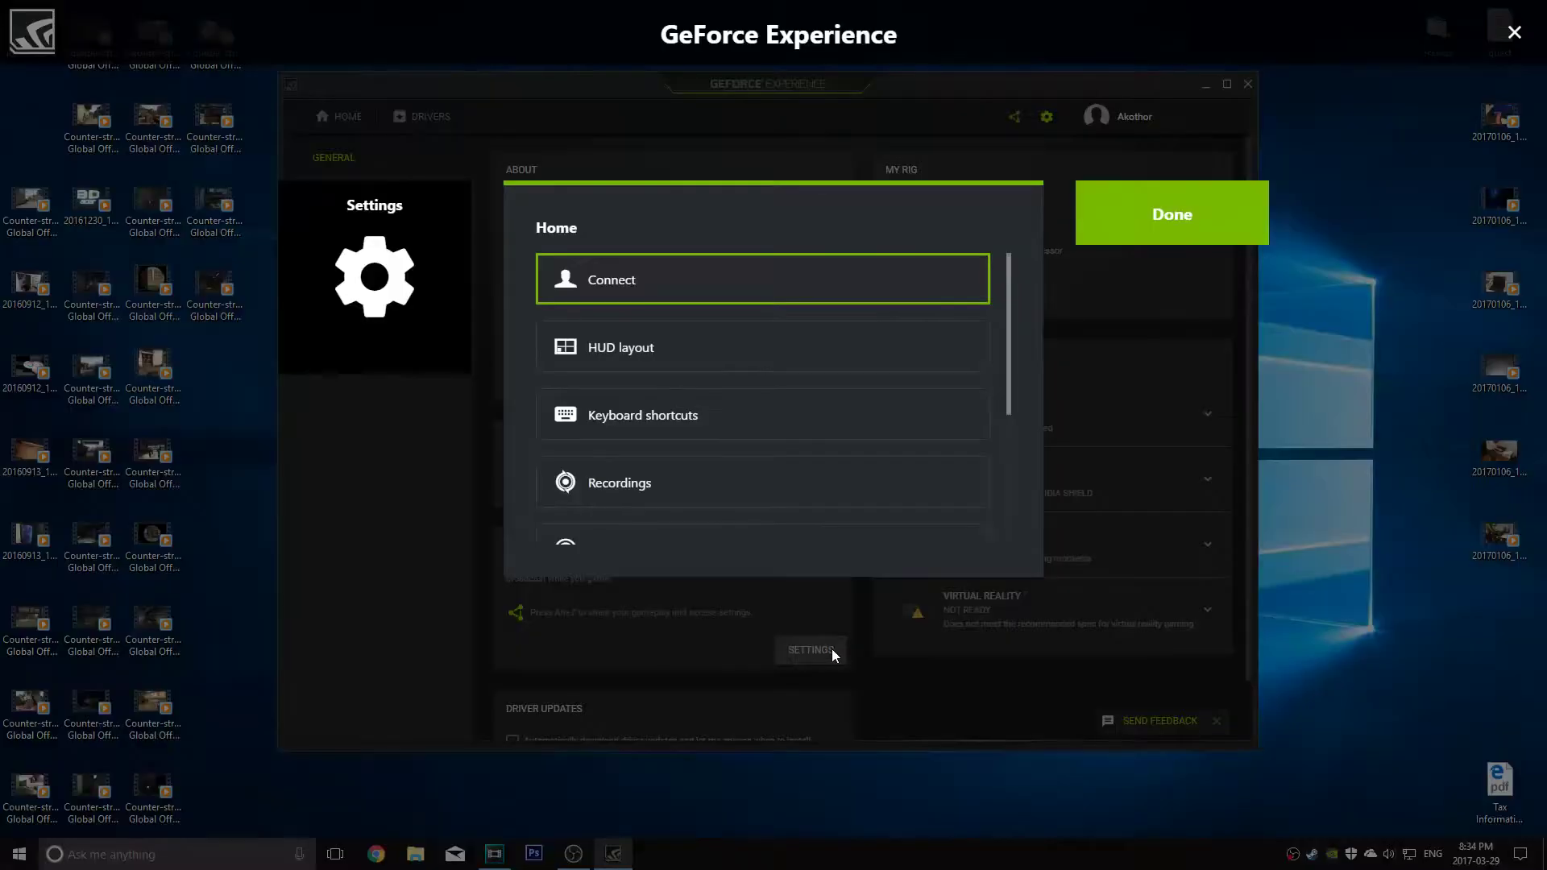
scroll(645, 500, "down", 1)
key("Escape")
key("alt+z")
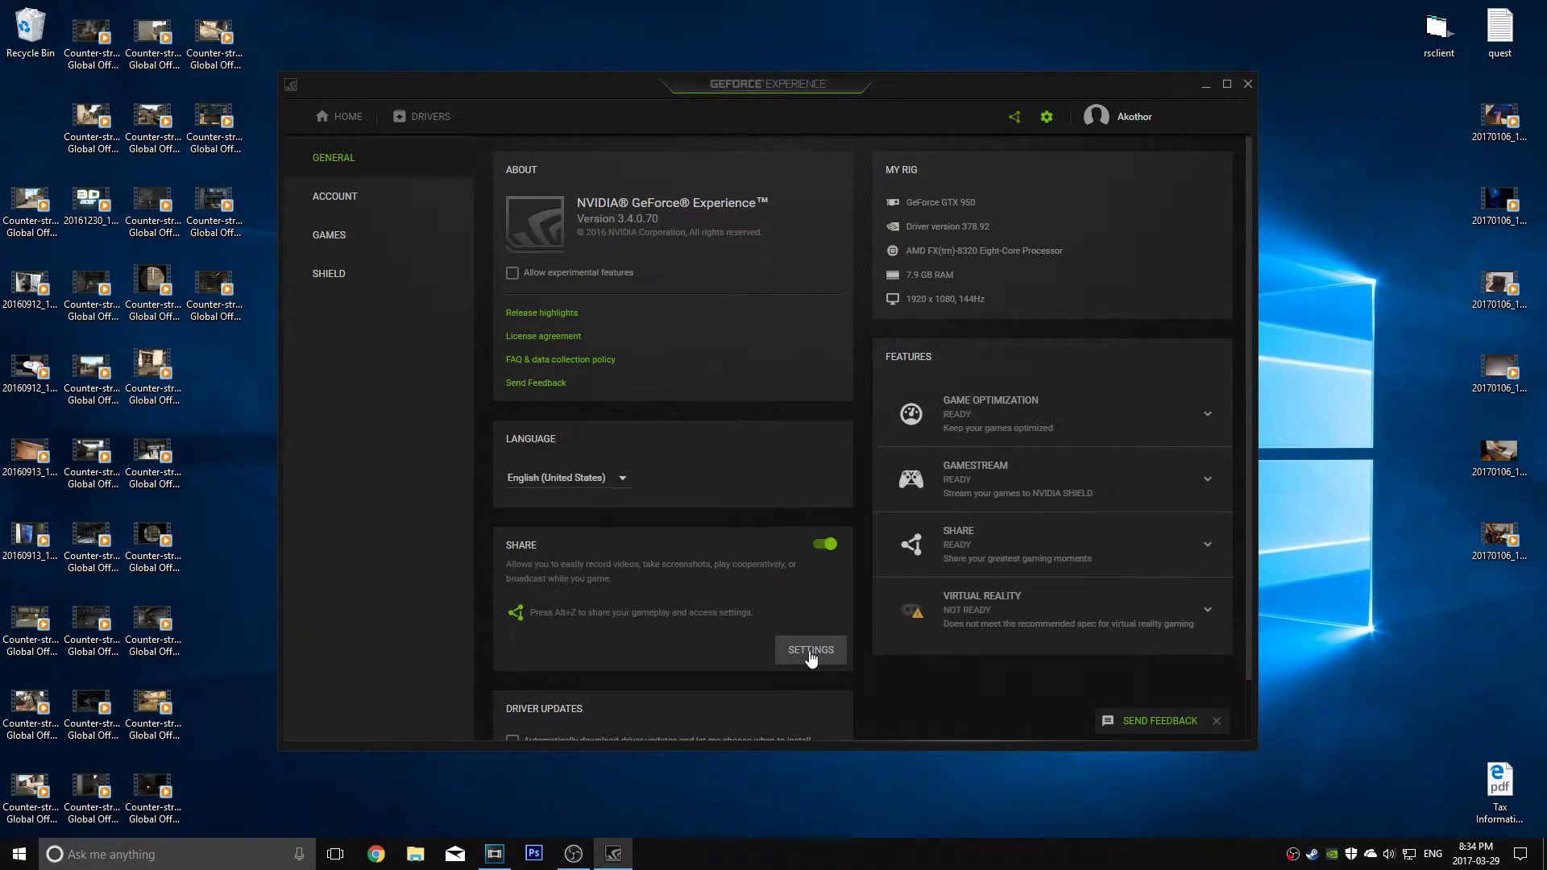
Step: Check the capture keyboard shortcuts, including F12, then close Settings
left_click(812, 651)
scroll(766, 428, "down", 1)
scroll(769, 373, "down", 3)
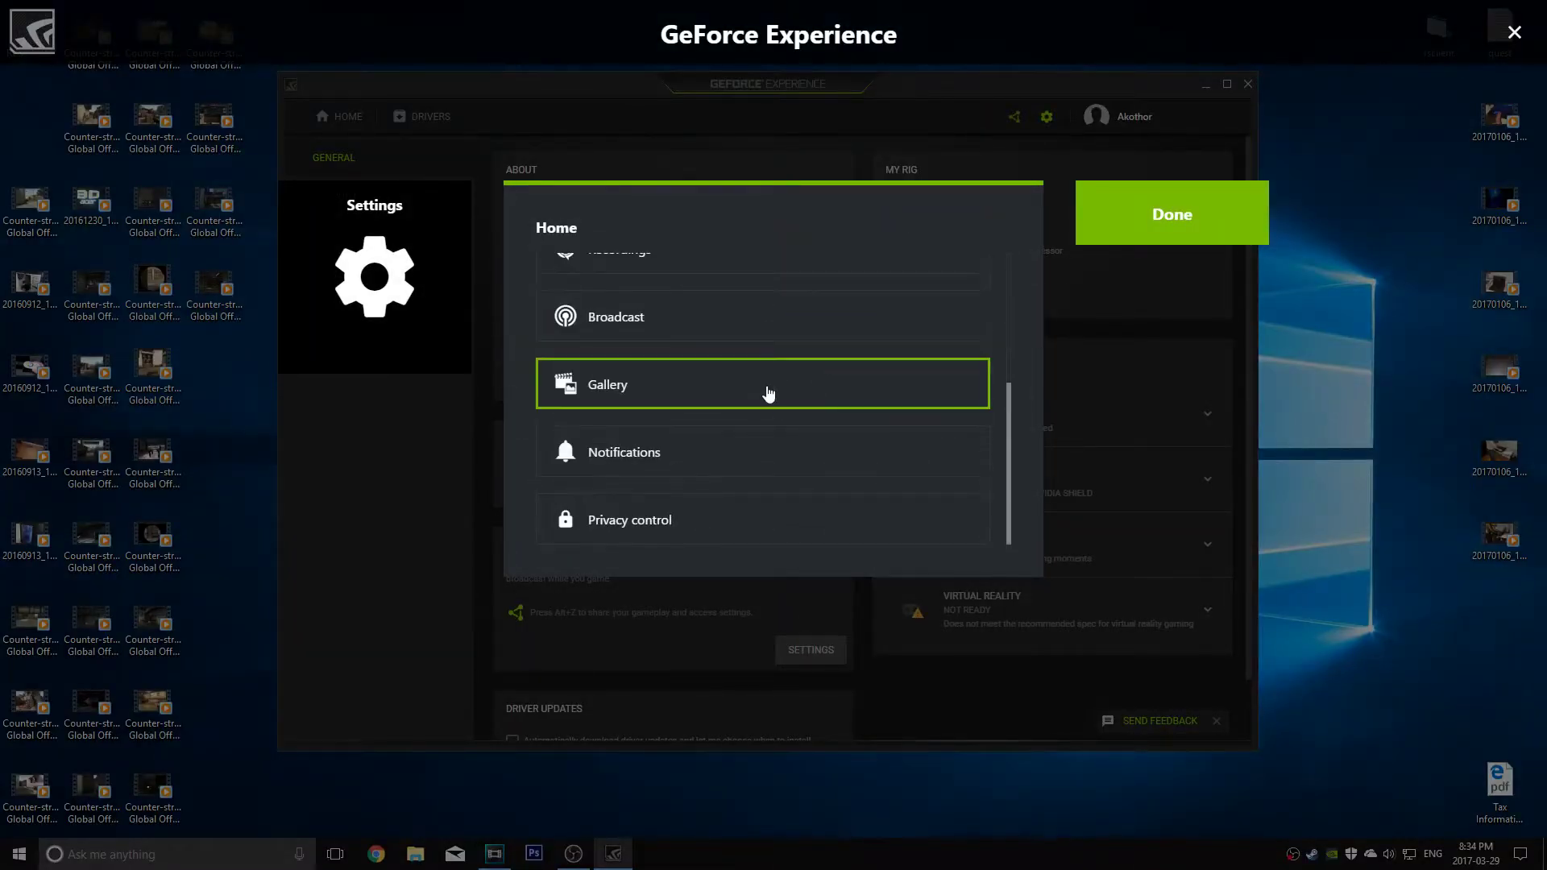
scroll(755, 419, "up", 4)
left_click(728, 425)
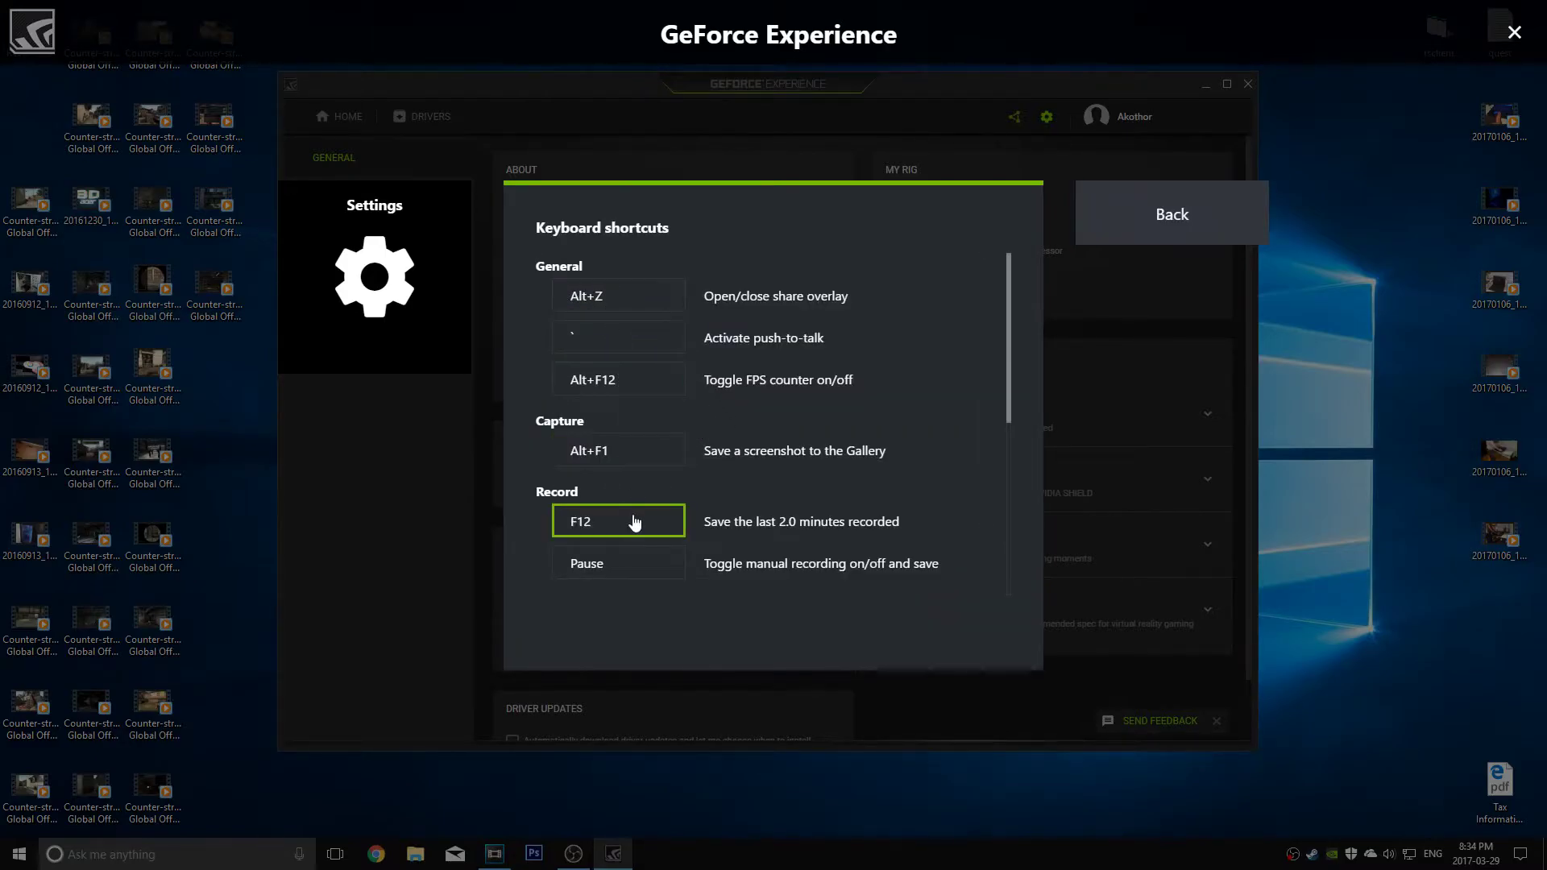
scroll(632, 523, "down", 2)
scroll(597, 467, "up", 1)
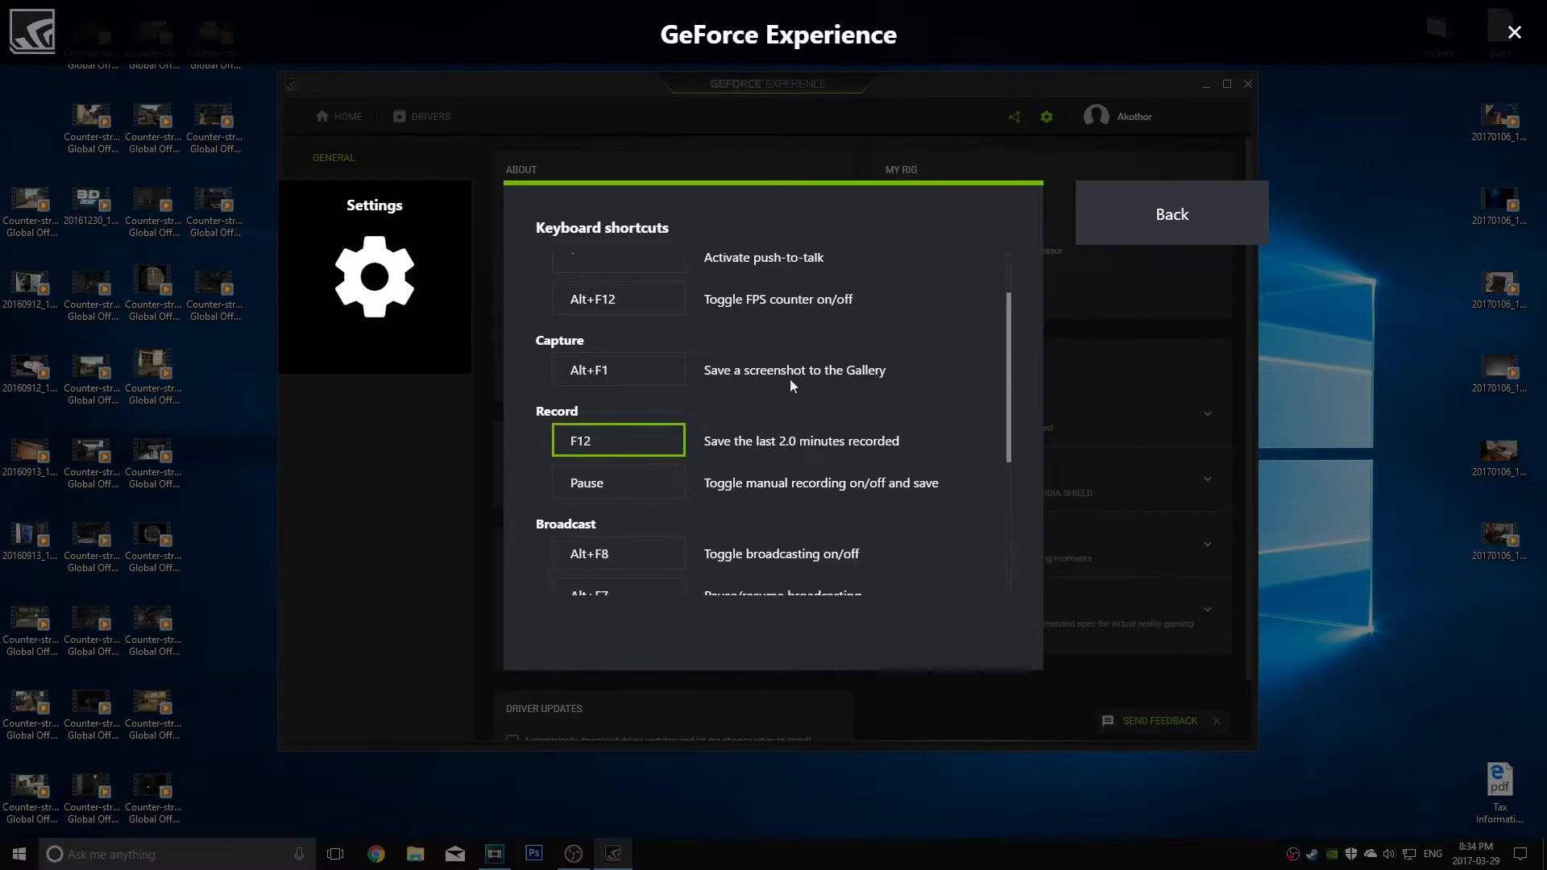
left_click(1164, 234)
left_click(1164, 232)
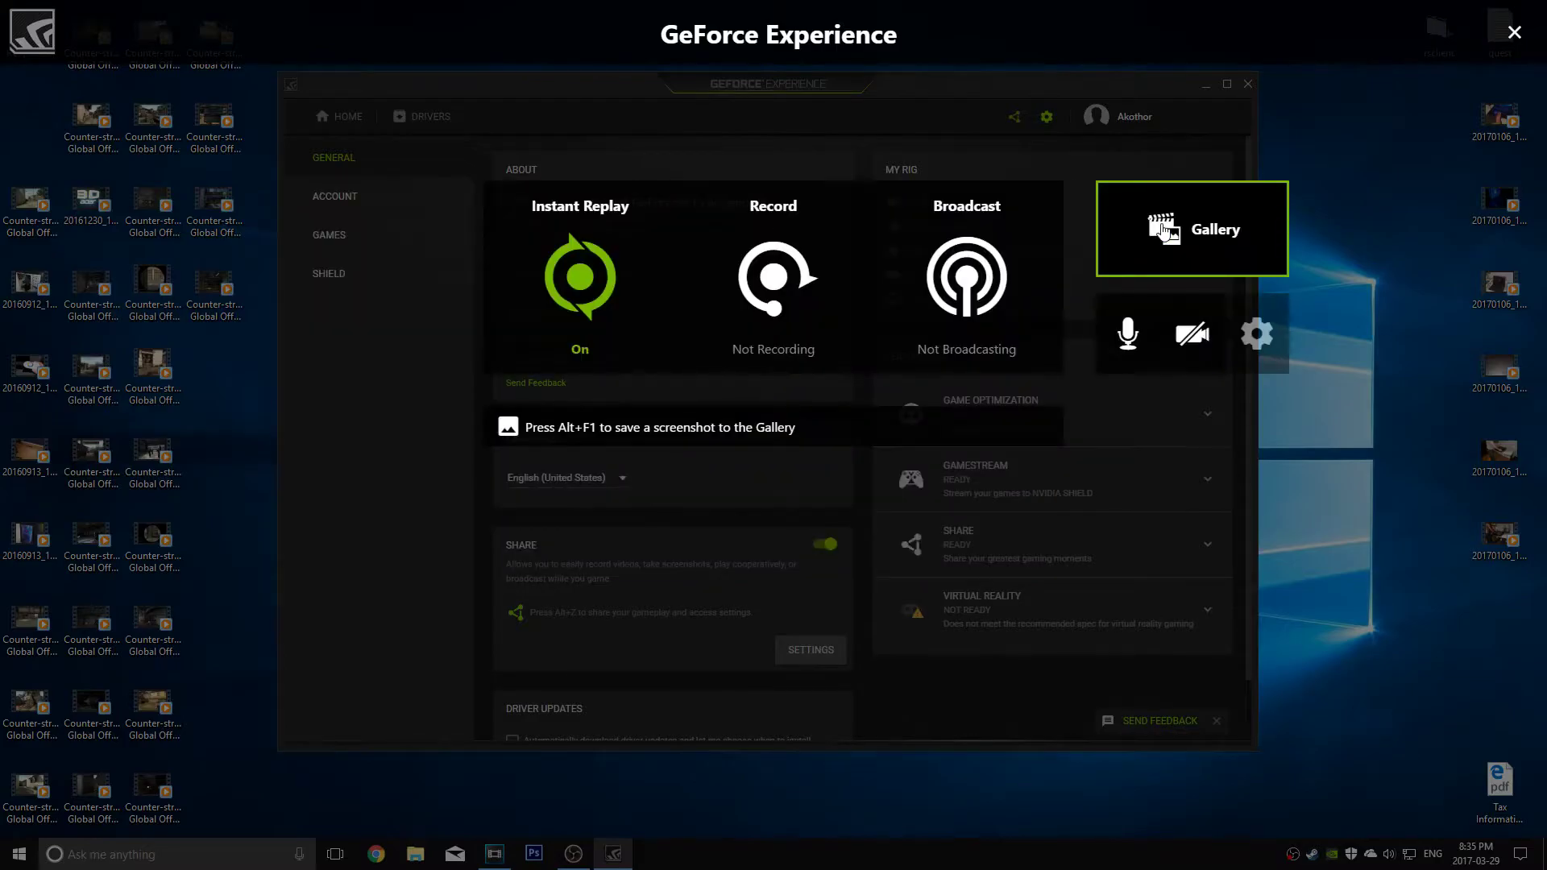
left_click(1163, 233)
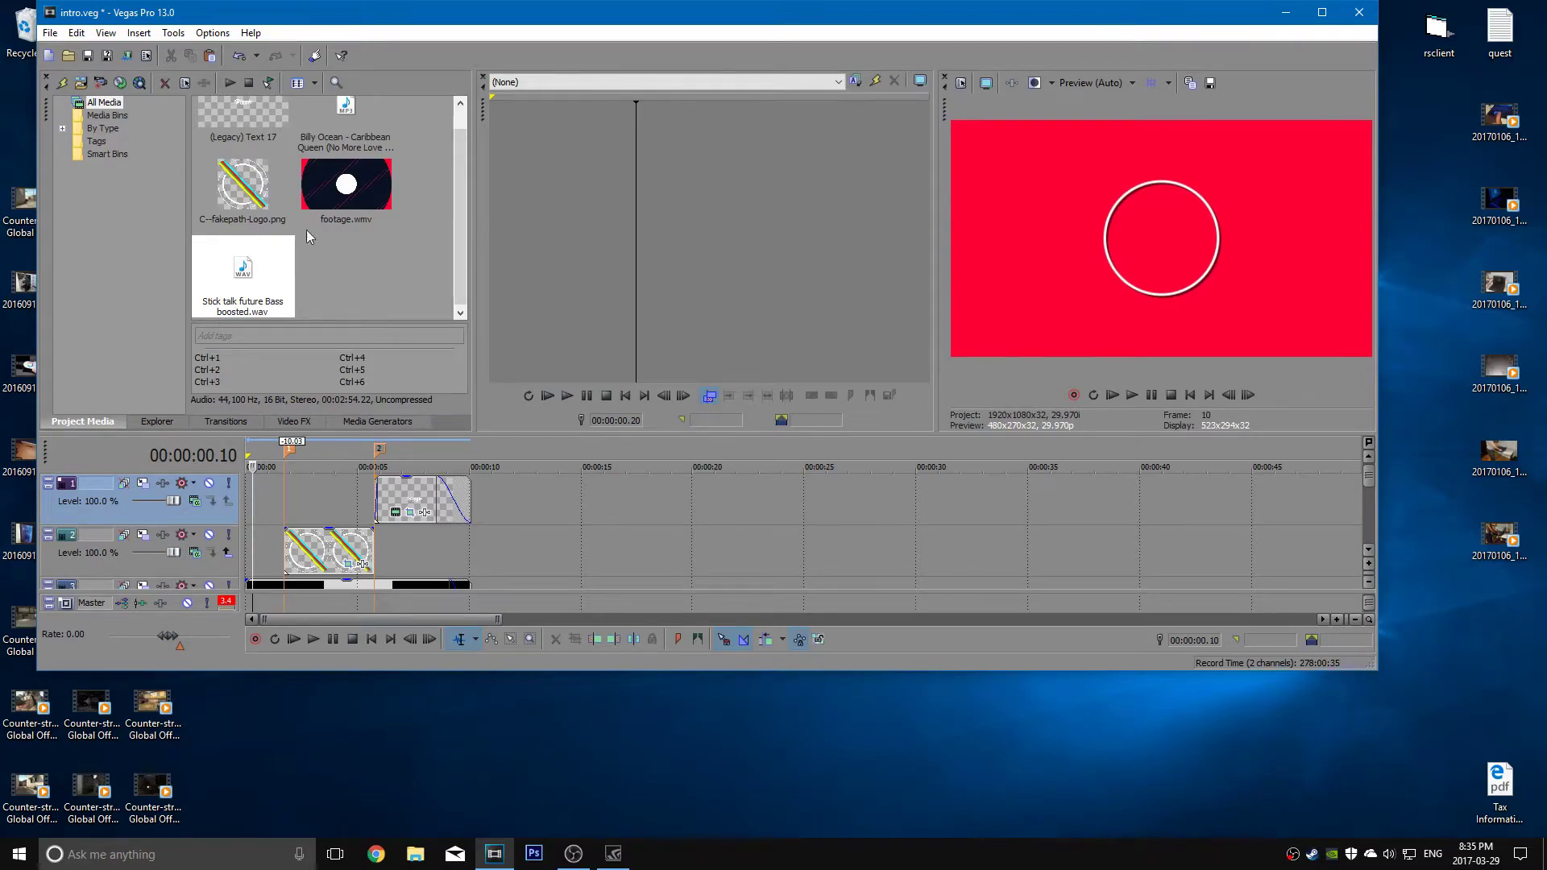
Step: Open the File menu of the intro.veg project in Vegas Pro
left_click(50, 33)
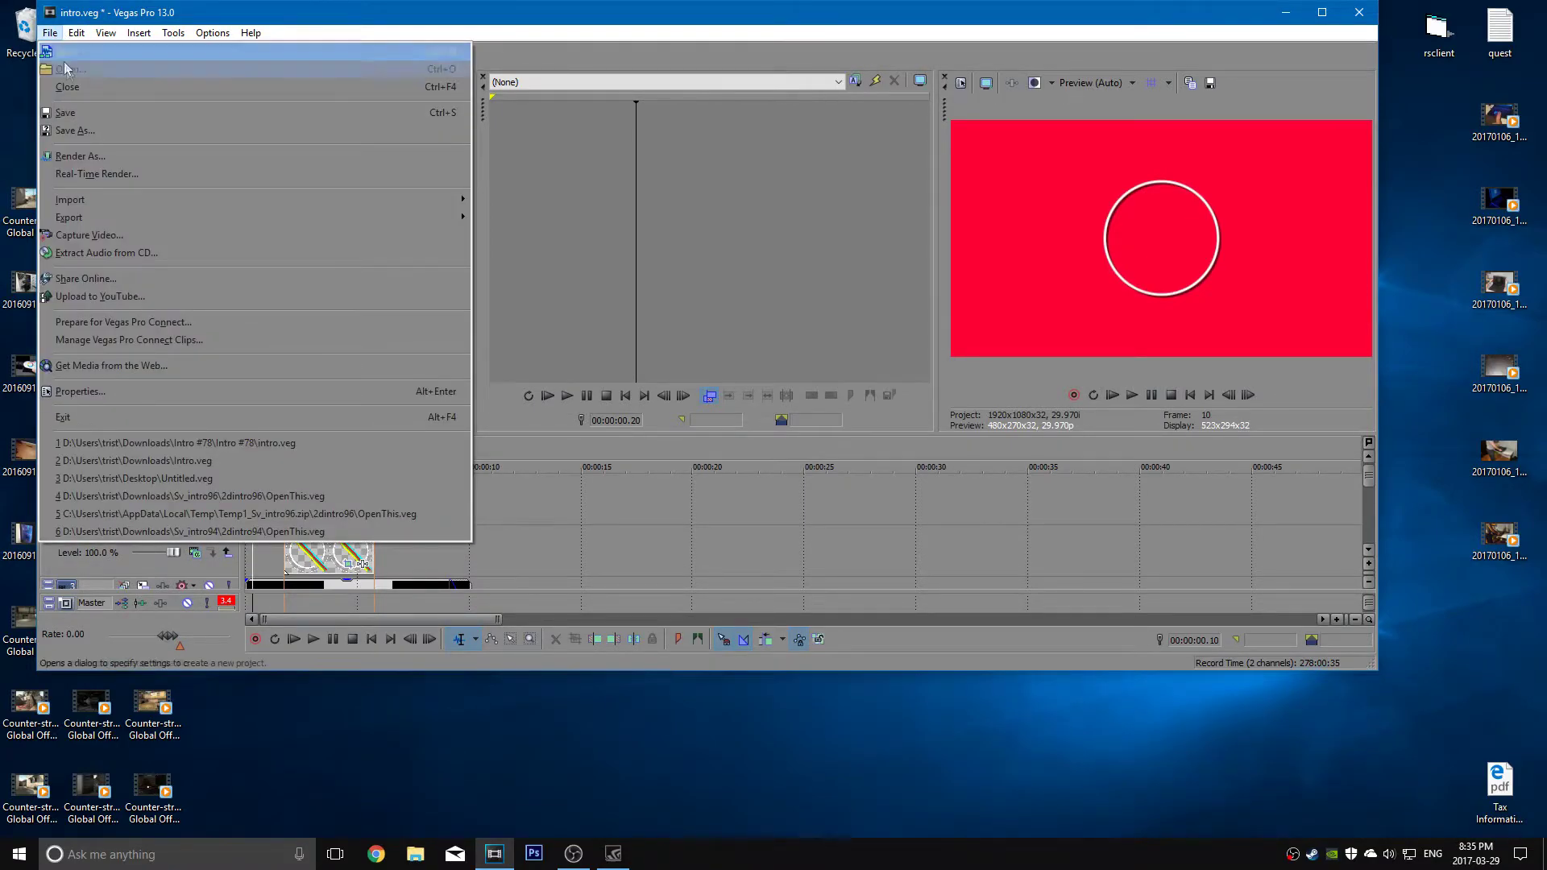
Step: Start Render As with the Sony AVC/MVC Internet 1920x1080-30p template and open its custom settings
left_click(104, 158)
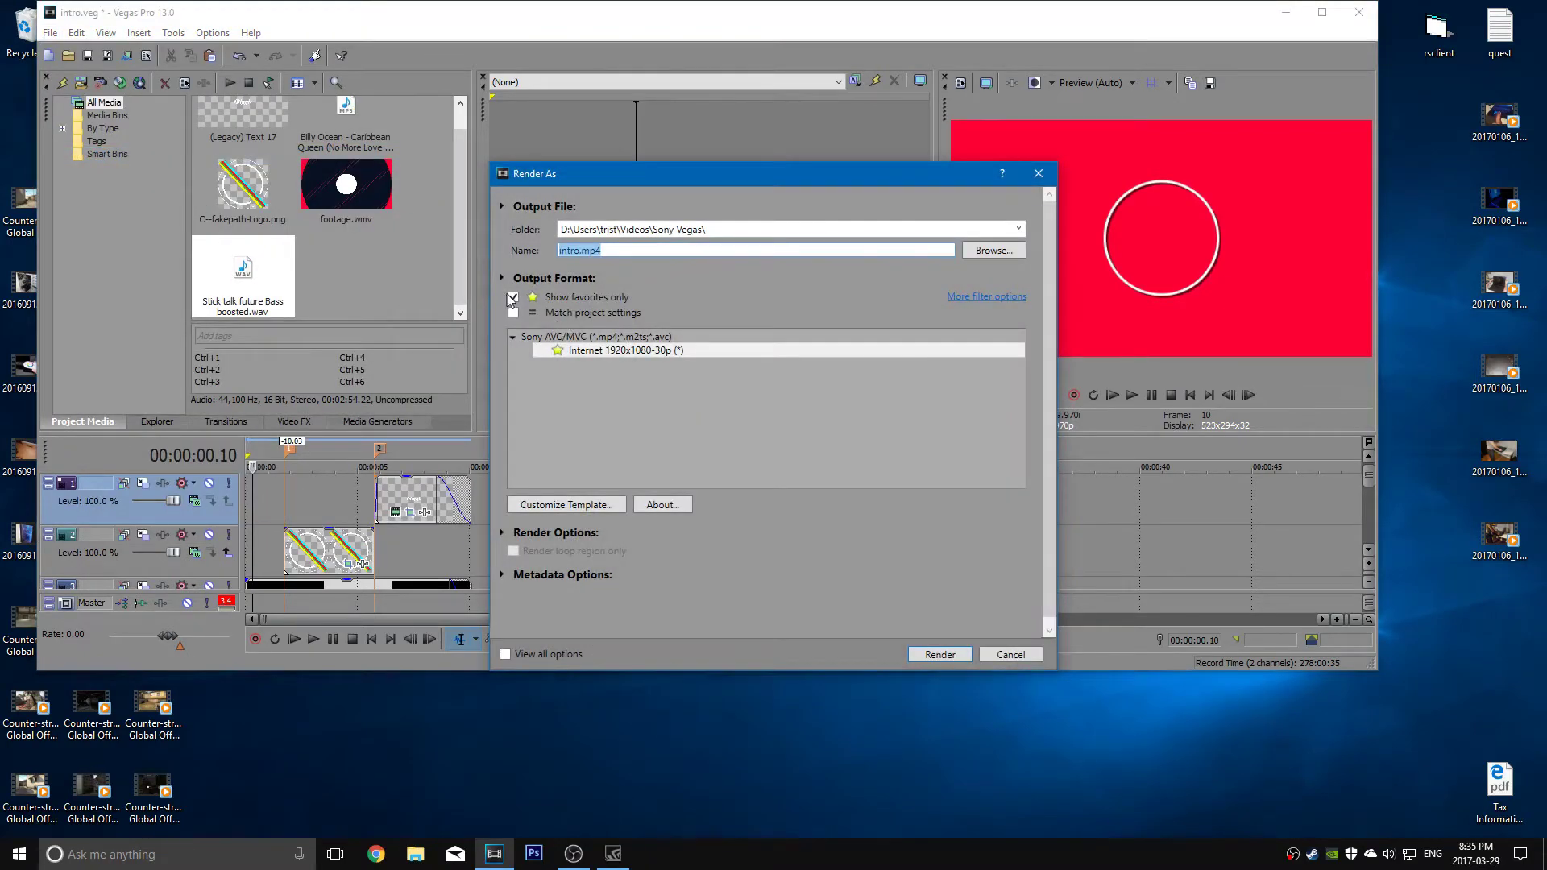
left_click(513, 298)
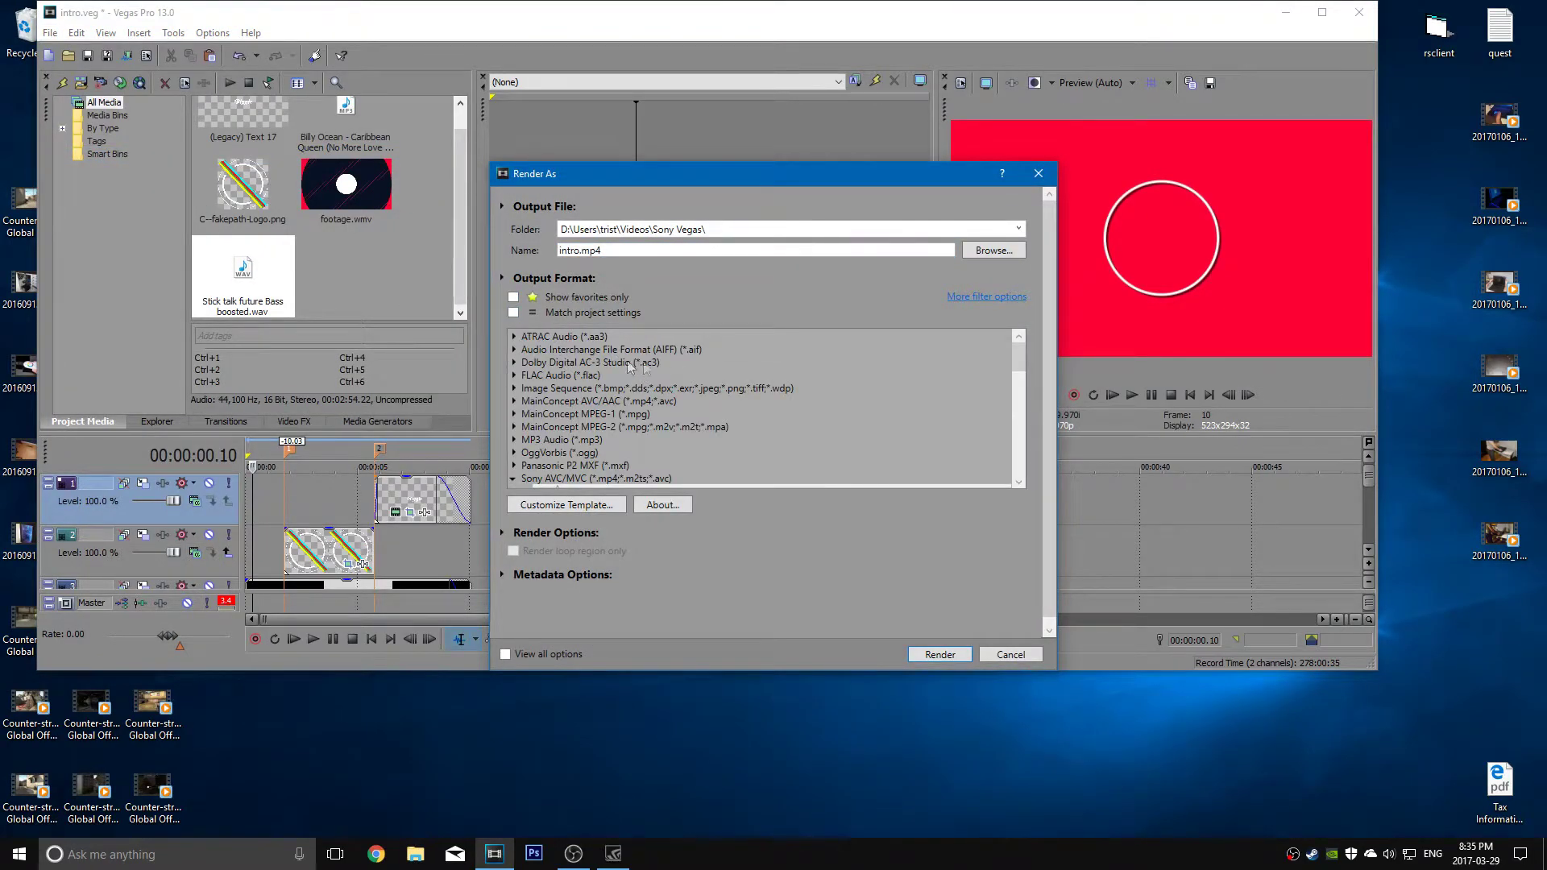
left_click_drag(1013, 348, 1018, 377)
left_click(513, 364)
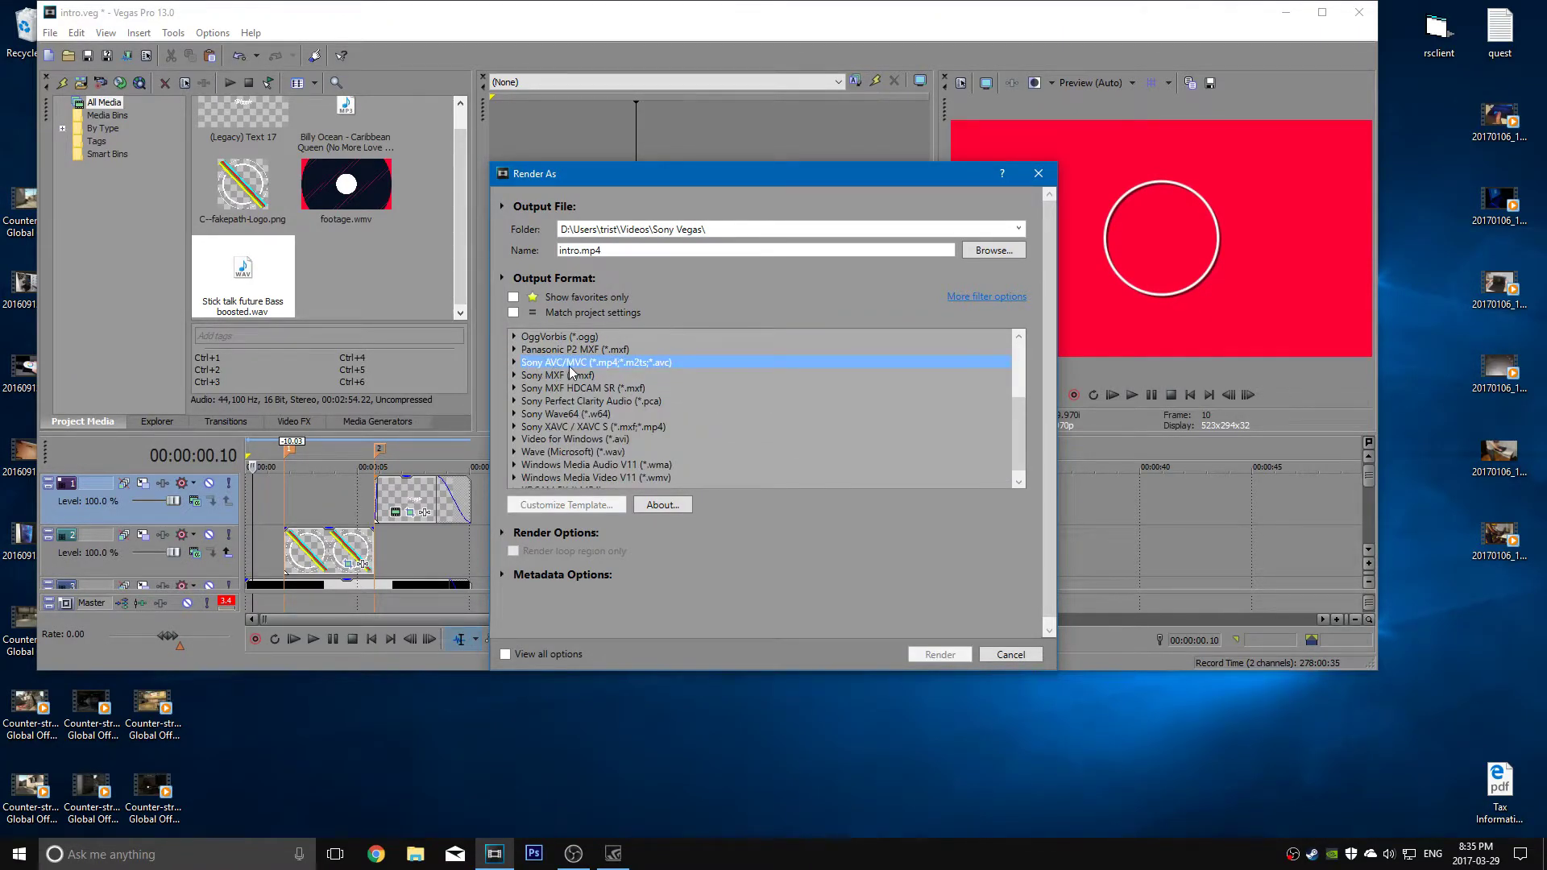
left_click(514, 363)
left_click(627, 377)
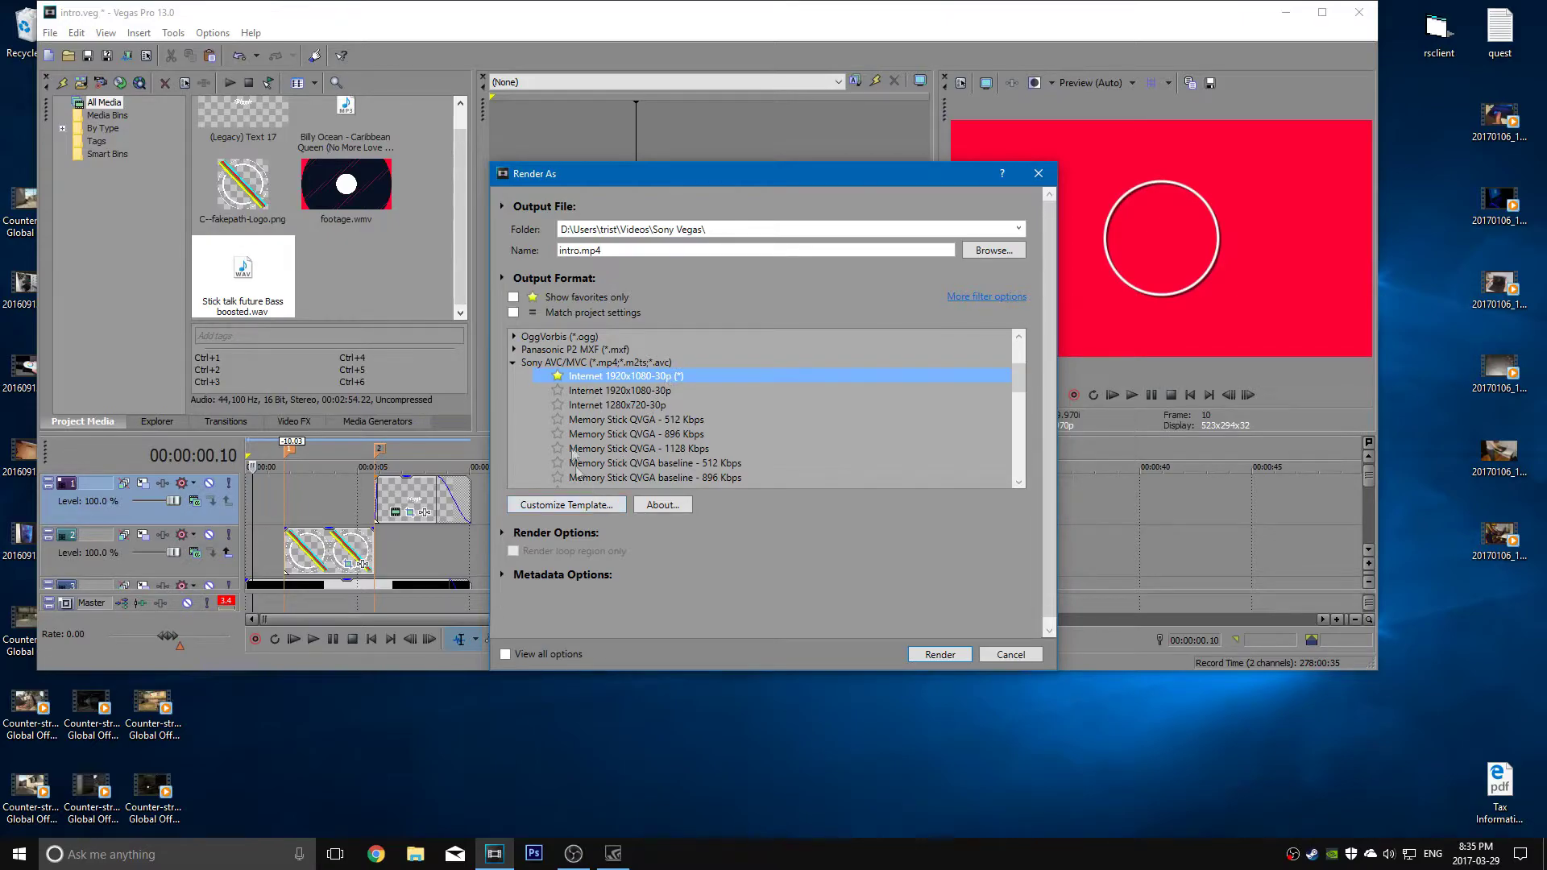
left_click(614, 506)
Step: Confirm AVC, 1920x1080, progressive field order and automatic encode mode unchanged, then accept with OK
left_click(750, 328)
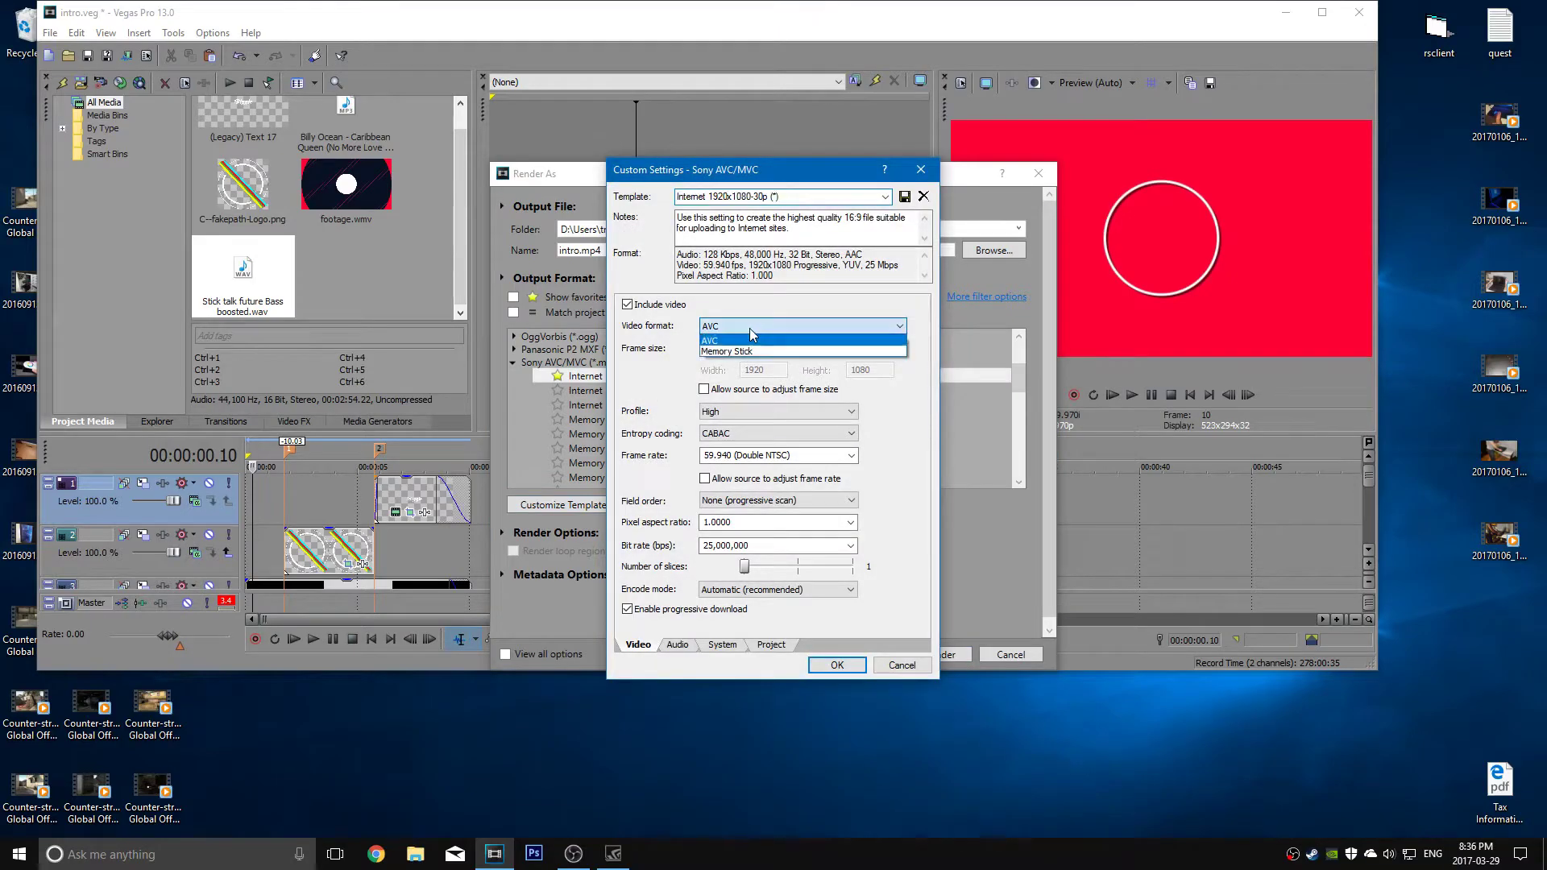
left_click(751, 336)
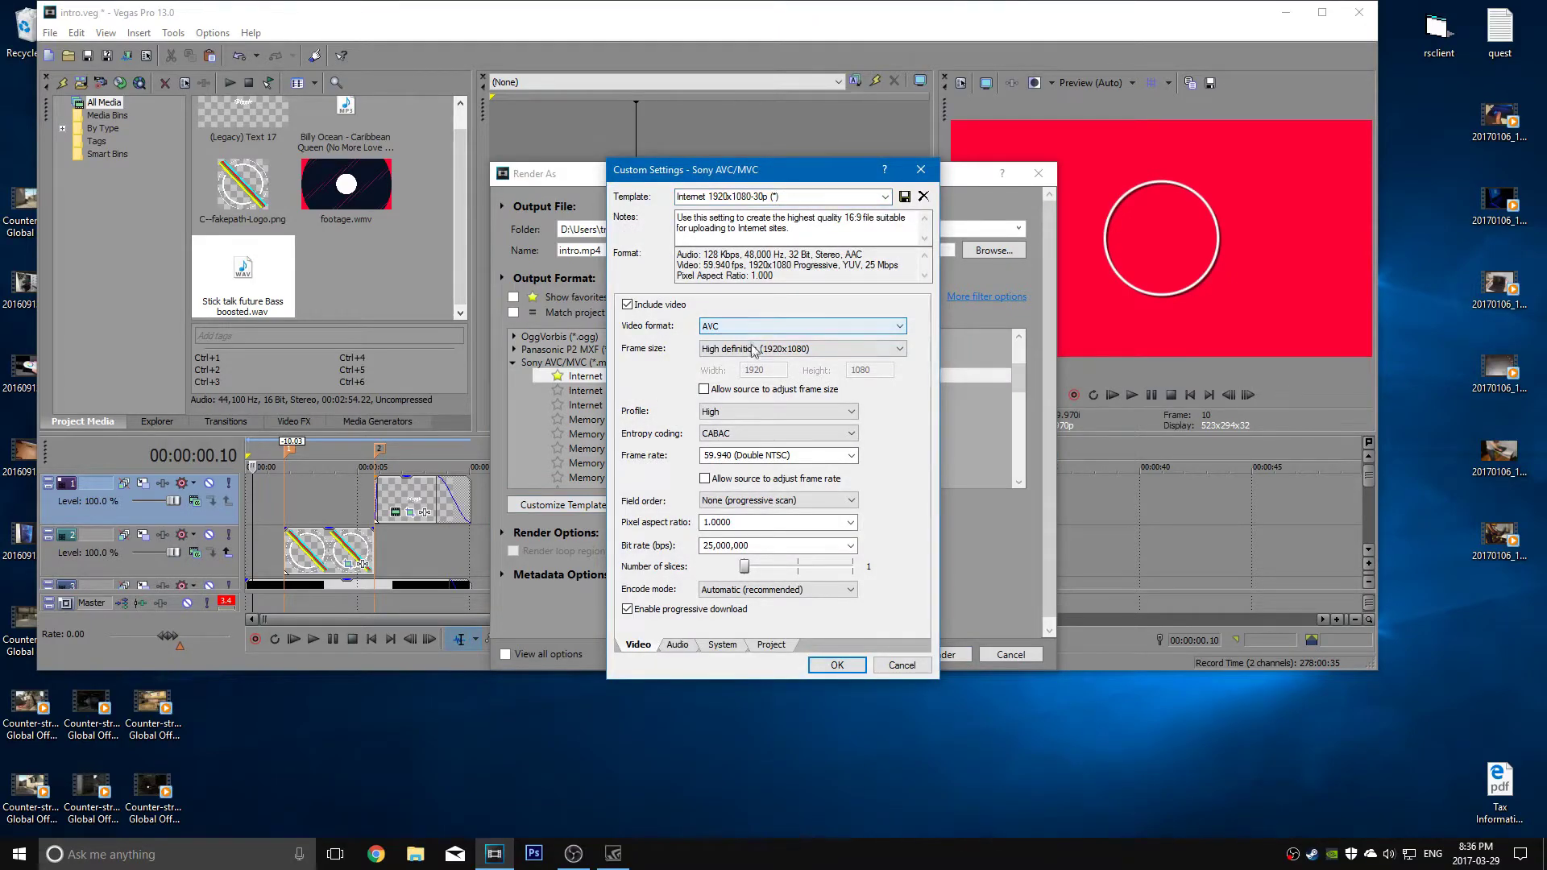
left_click(826, 354)
left_click(826, 357)
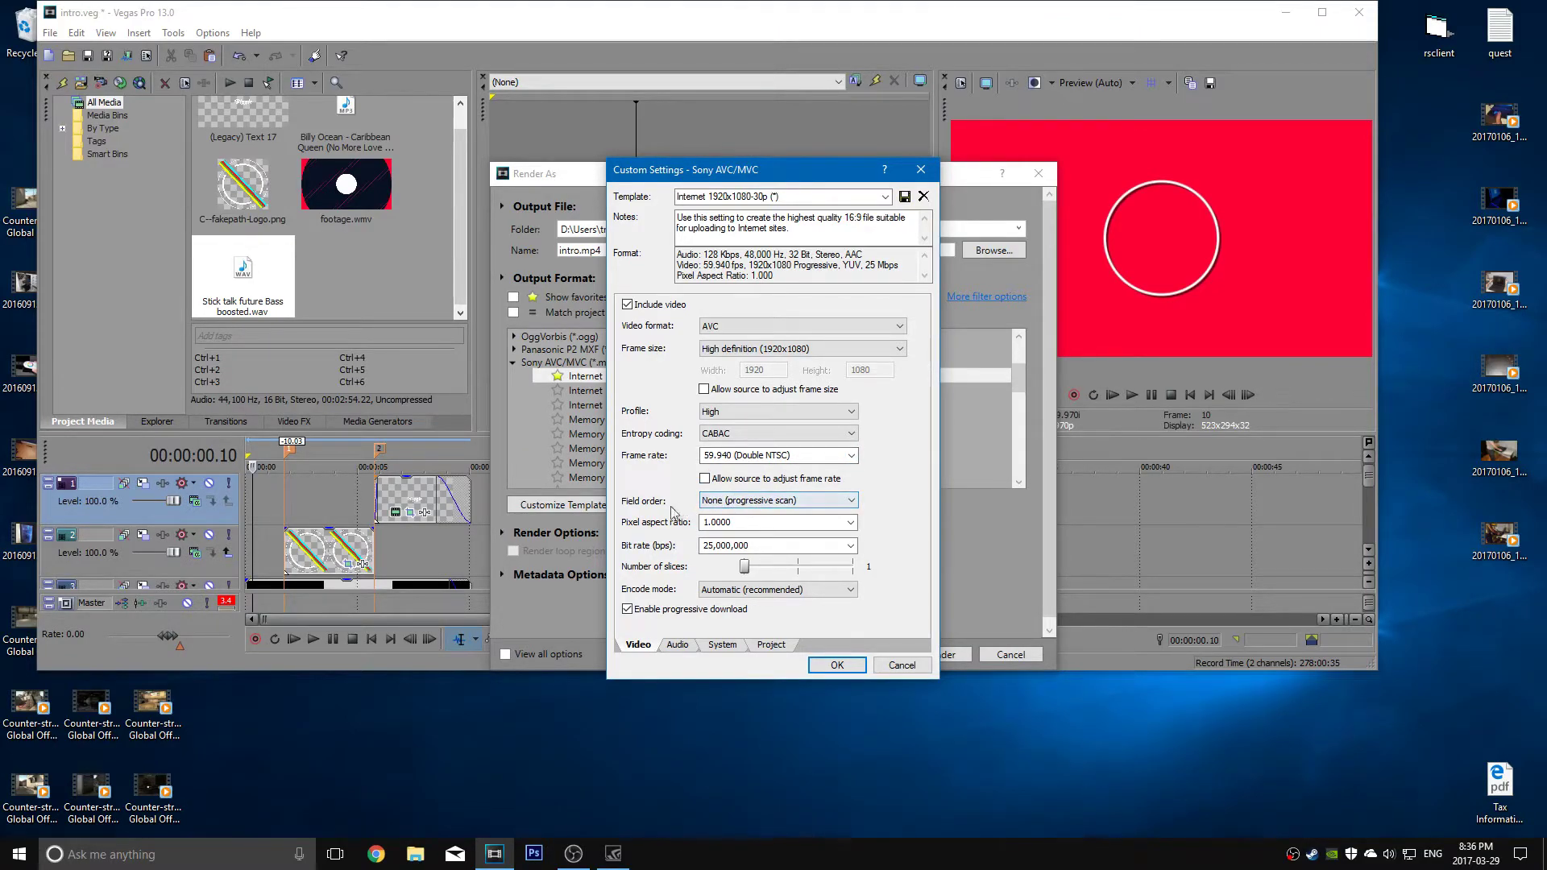
left_click(749, 500)
left_click(748, 511)
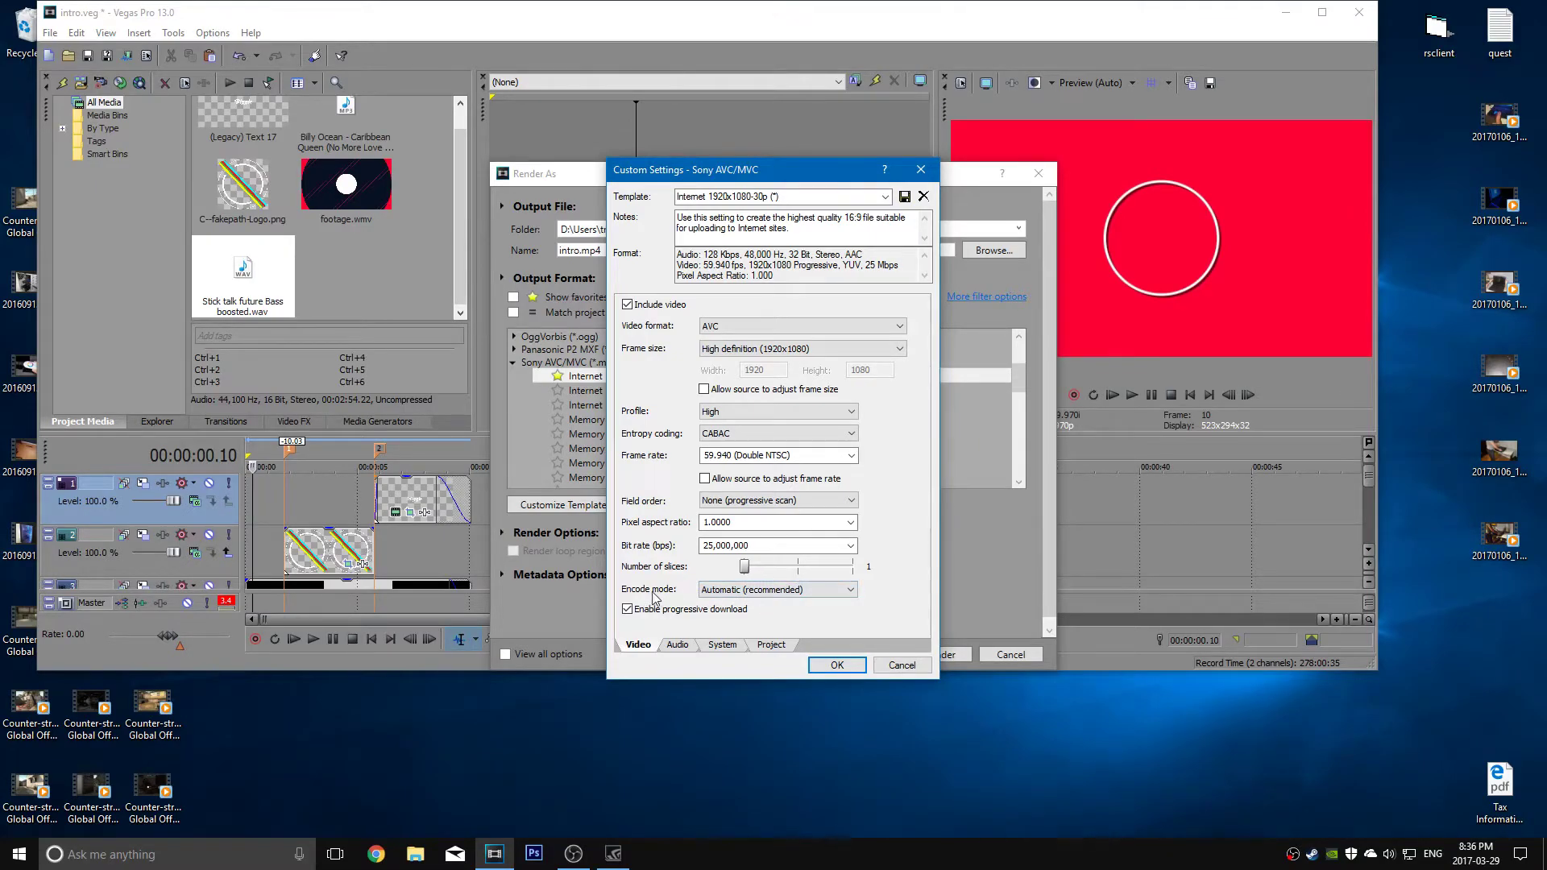
left_click(747, 591)
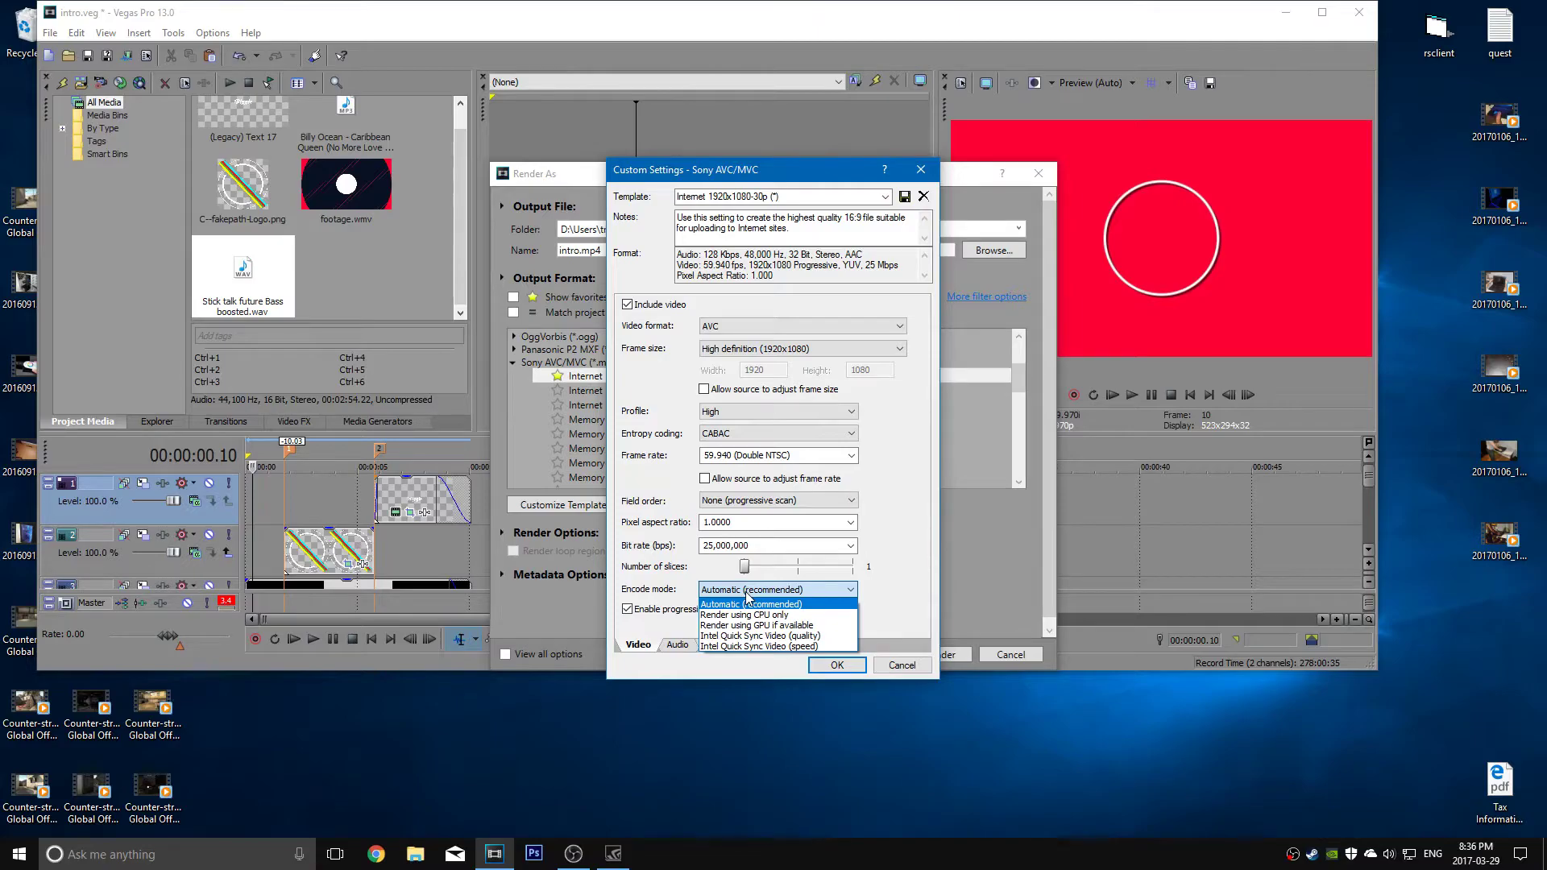
left_click(742, 602)
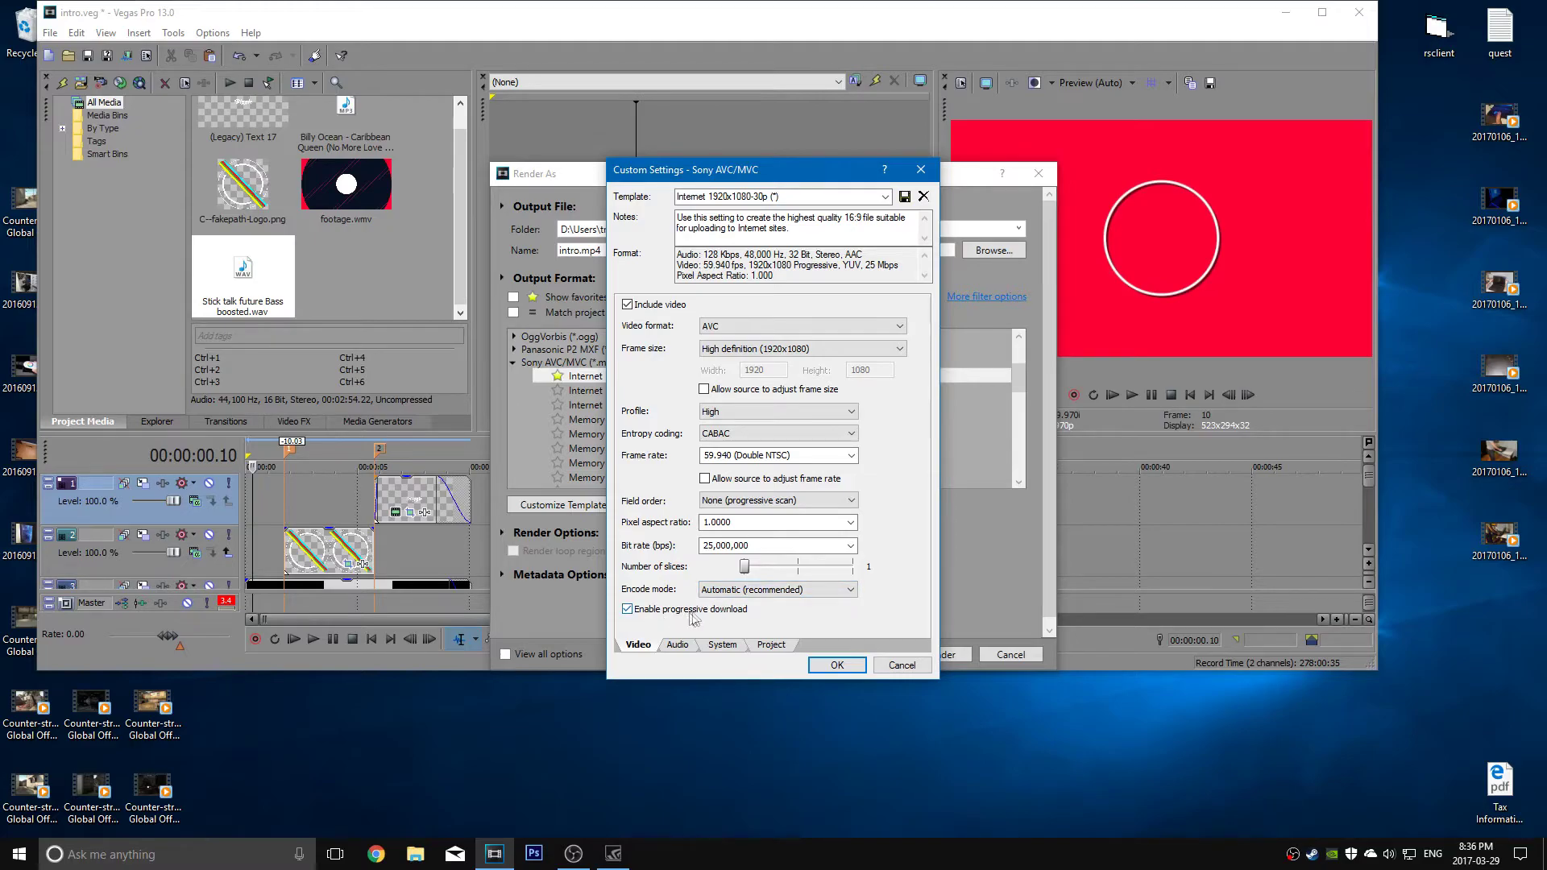
left_click(835, 666)
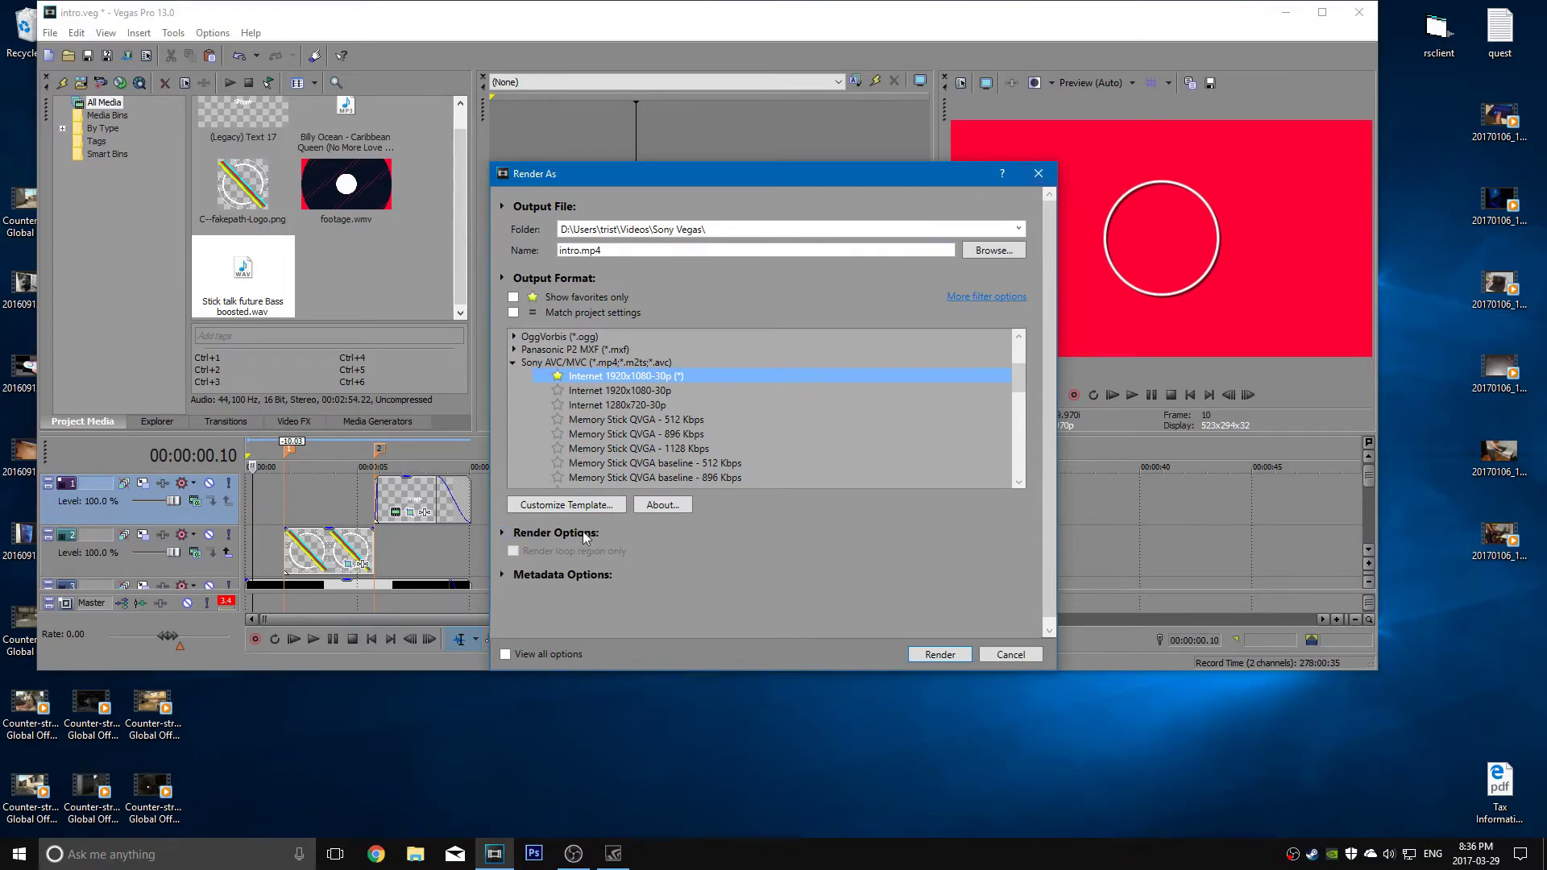
Step: Close Render As, move the cursor to 00:00:03.00, and reopen File > Render As
left_click(1039, 173)
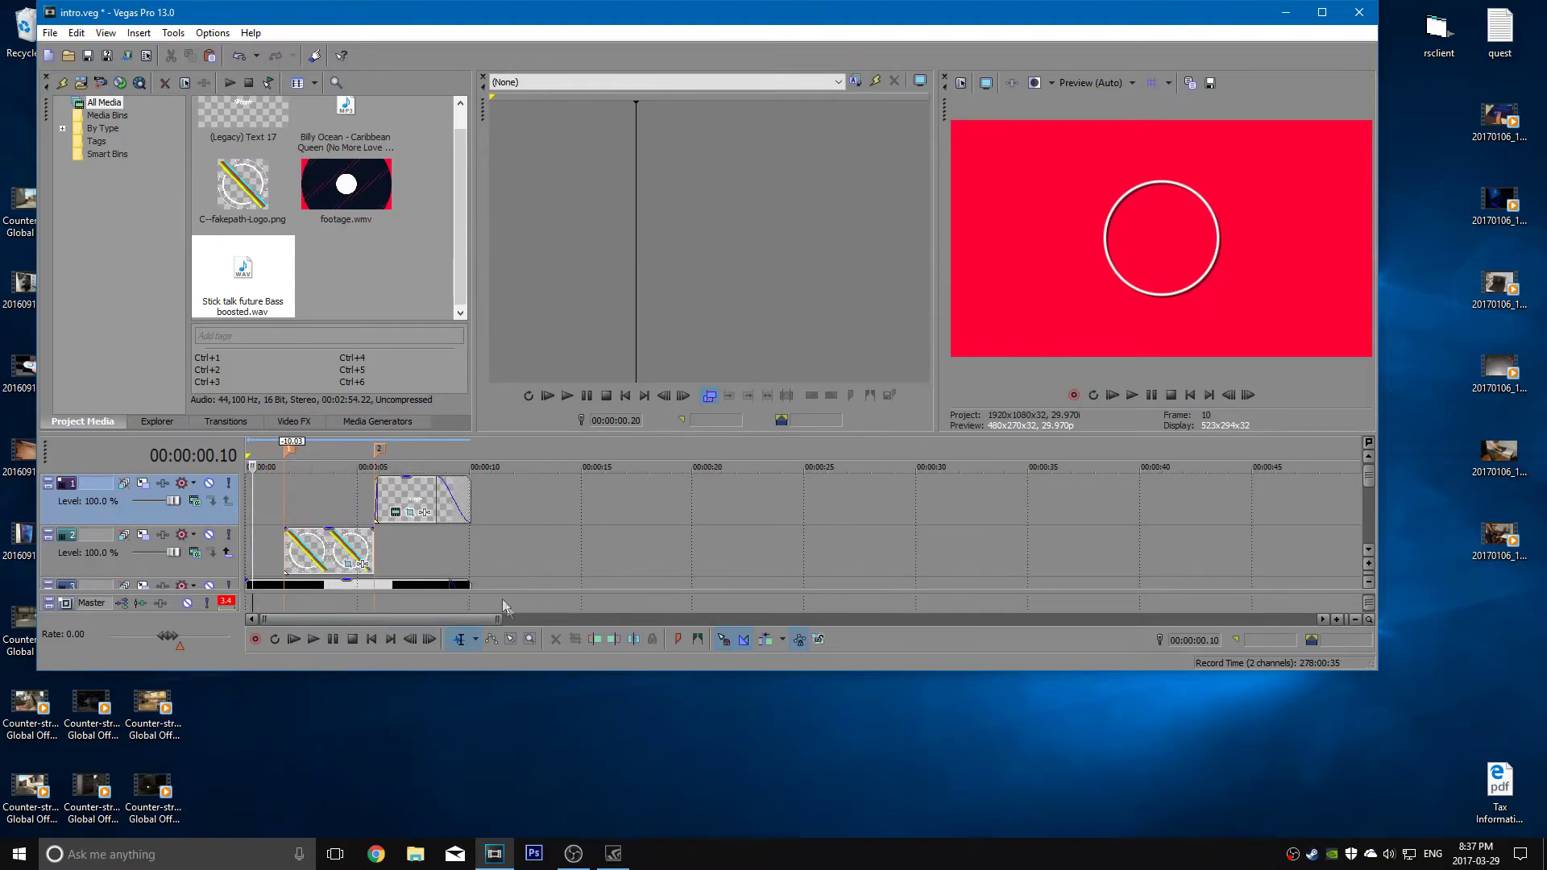
scroll(1371, 482, "down", 1)
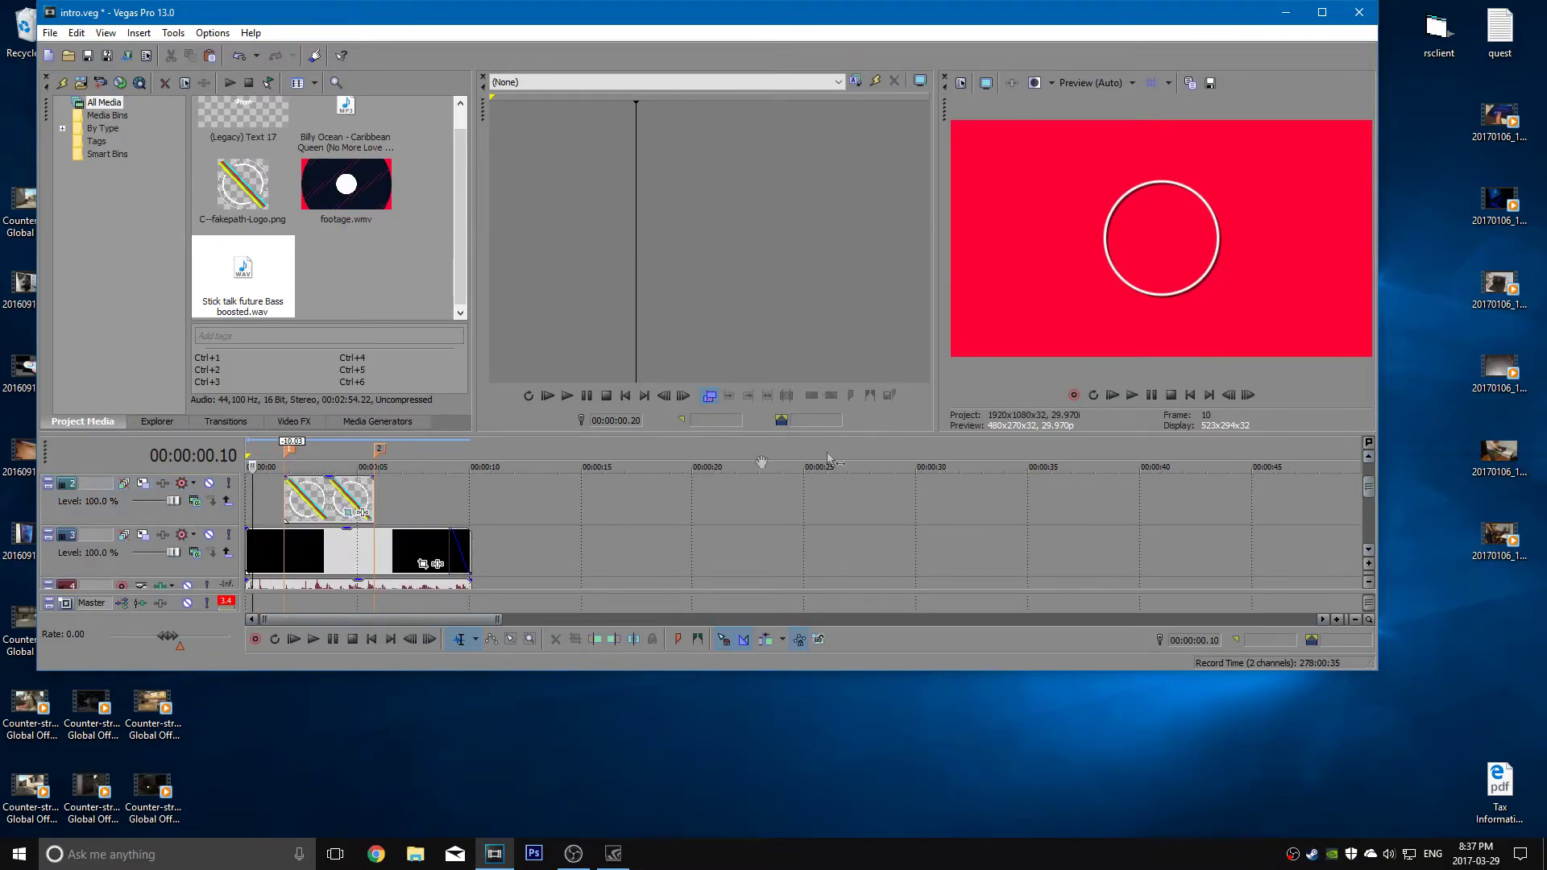
left_click(315, 505)
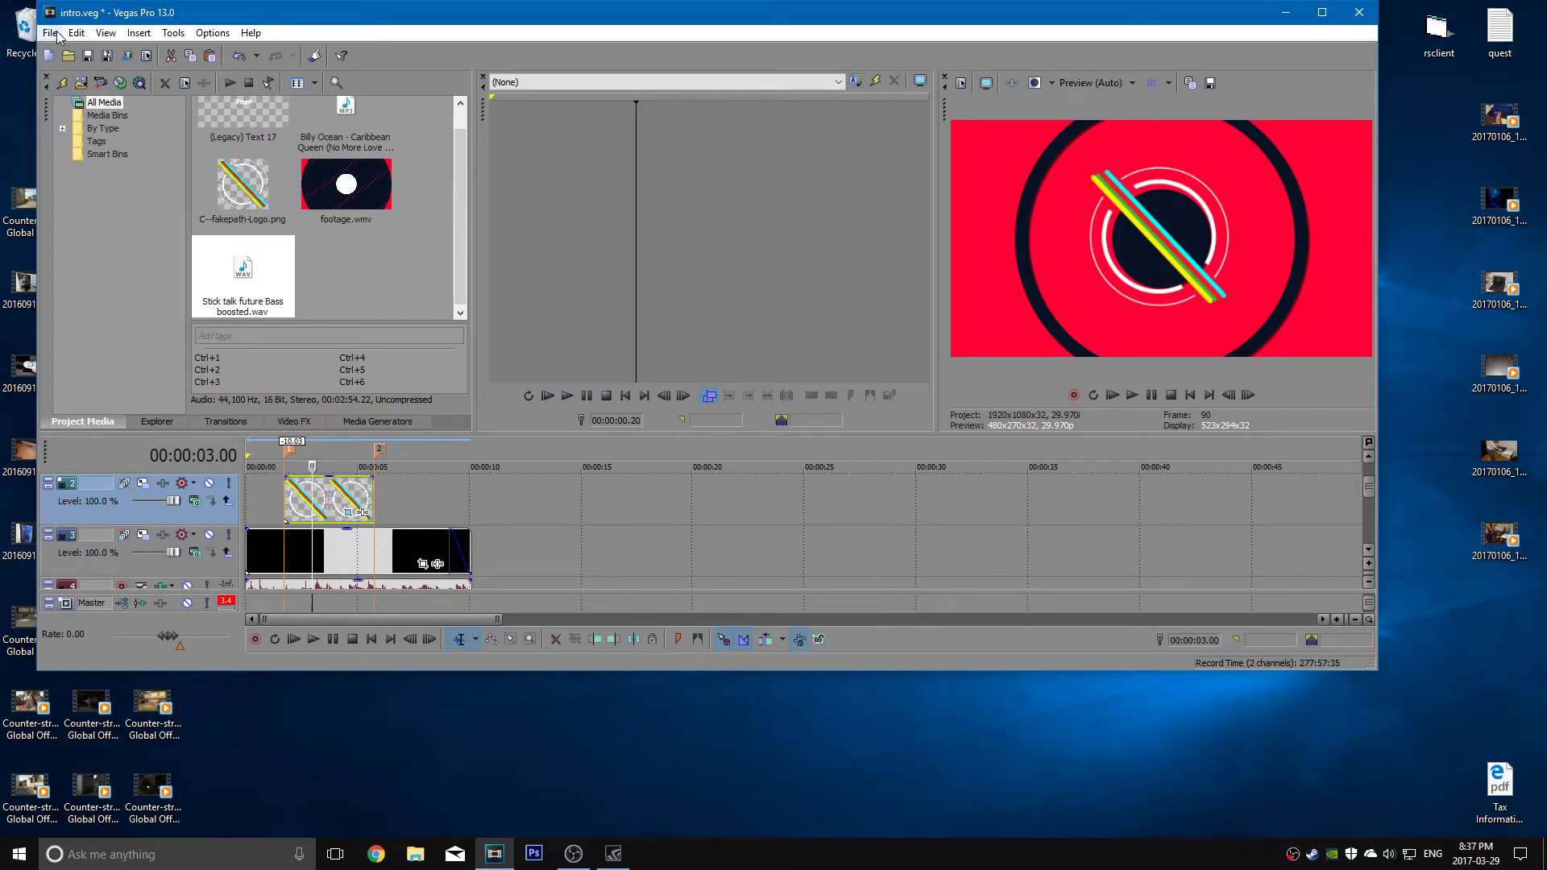
right_click(26, 27)
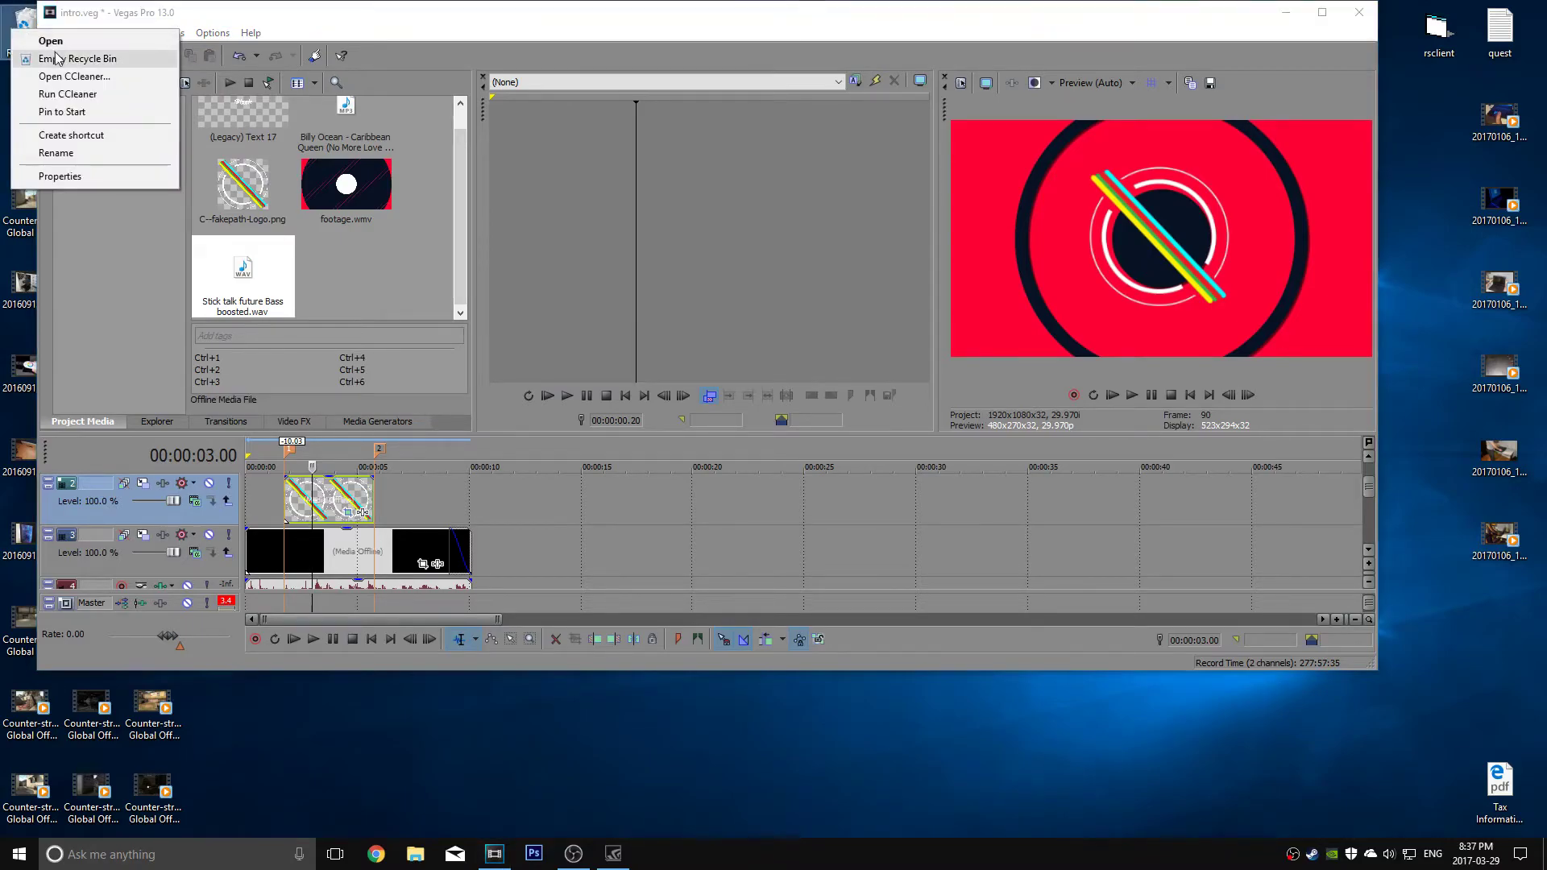
left_click(50, 33)
left_click(50, 32)
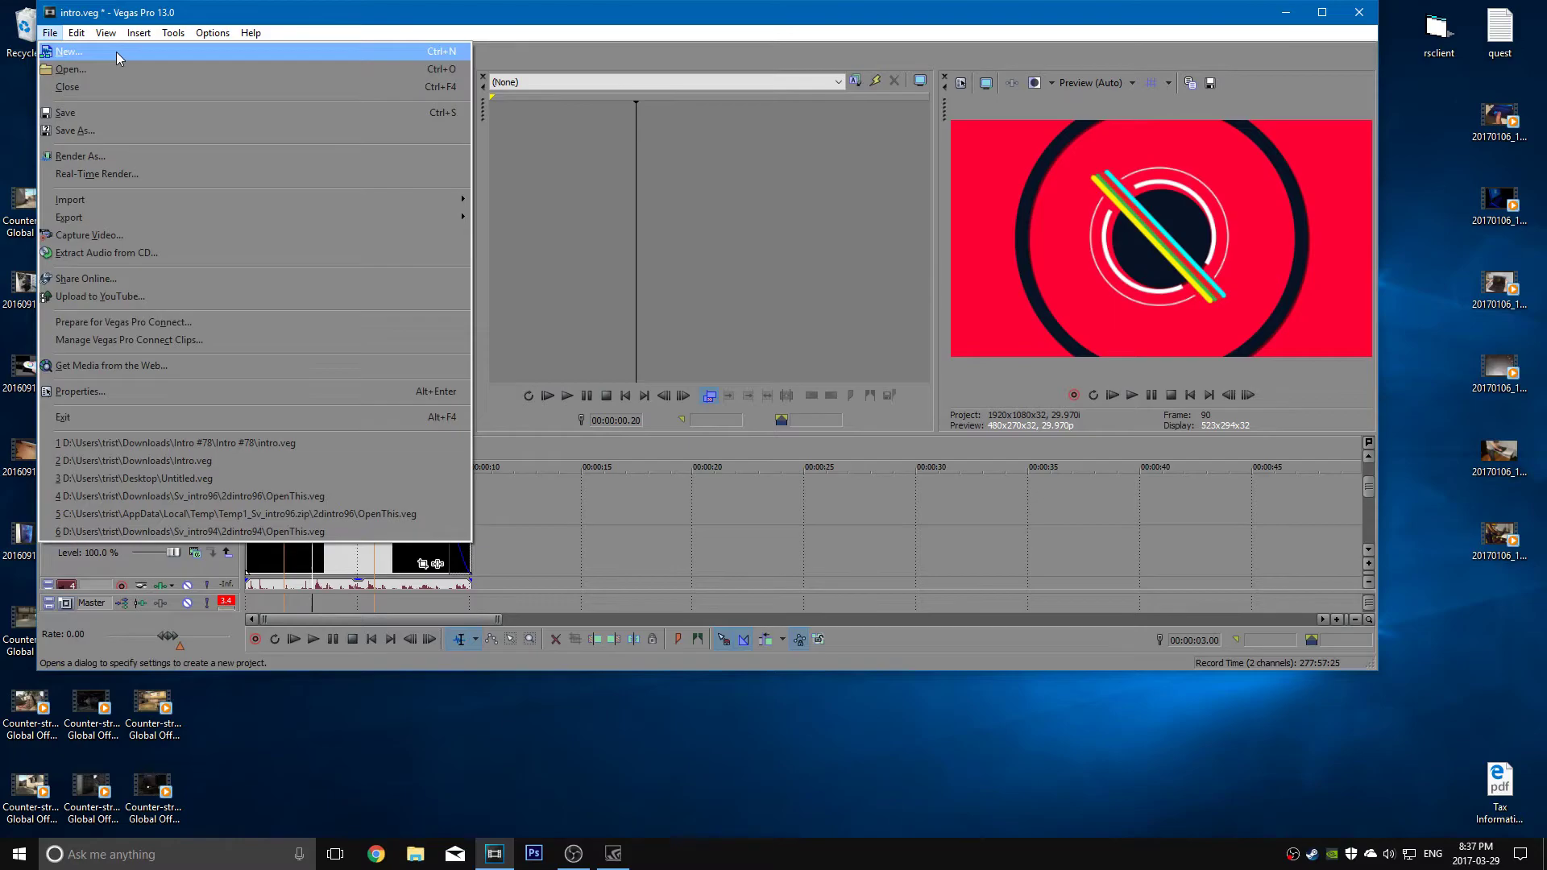
left_click(113, 156)
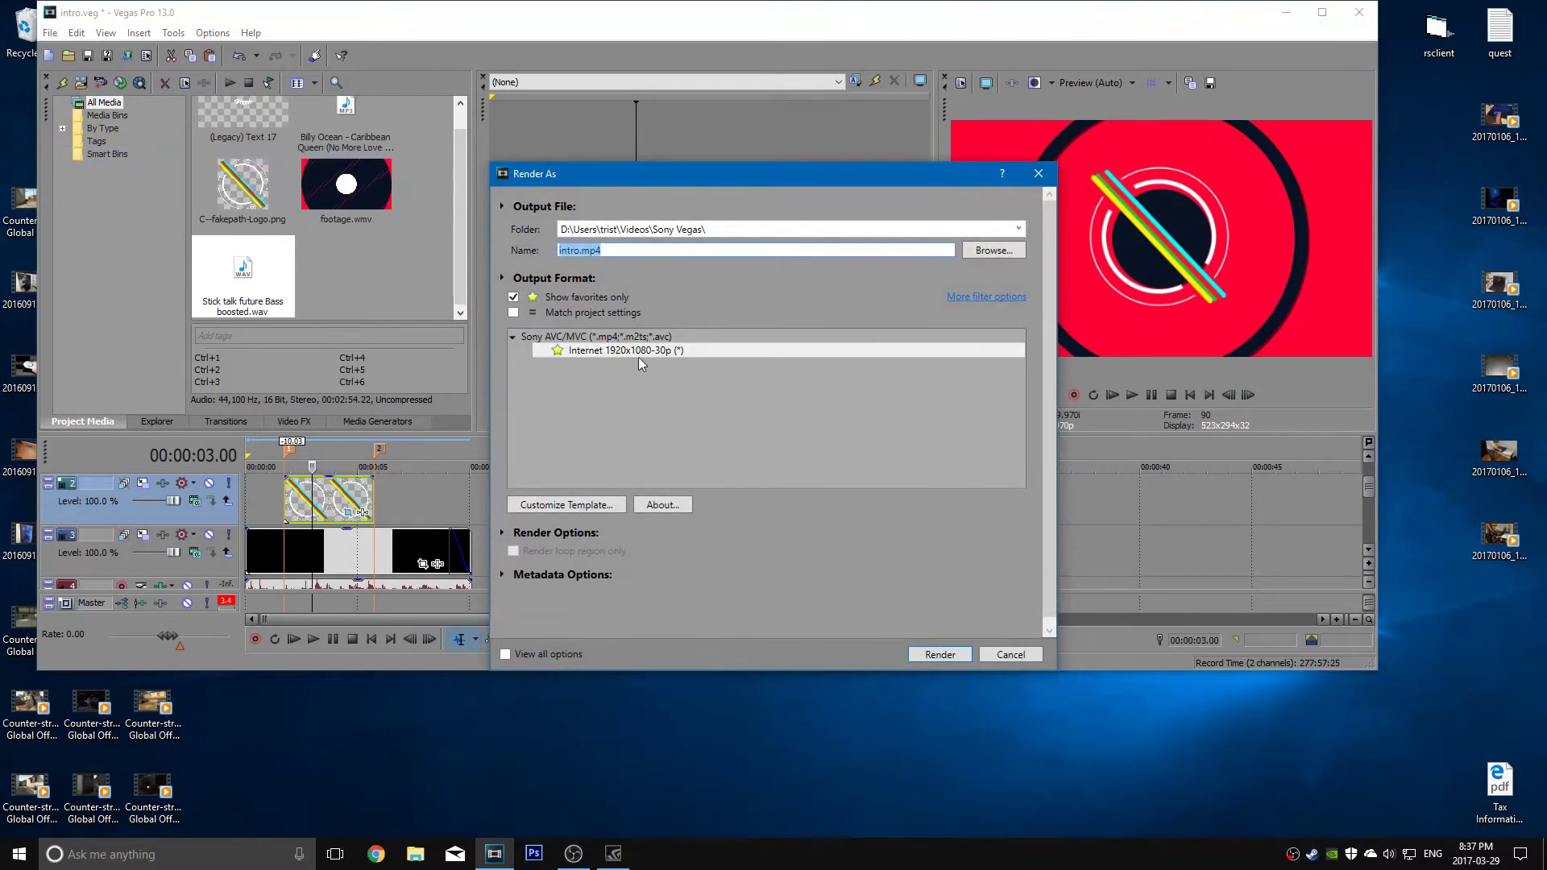
left_click(514, 297)
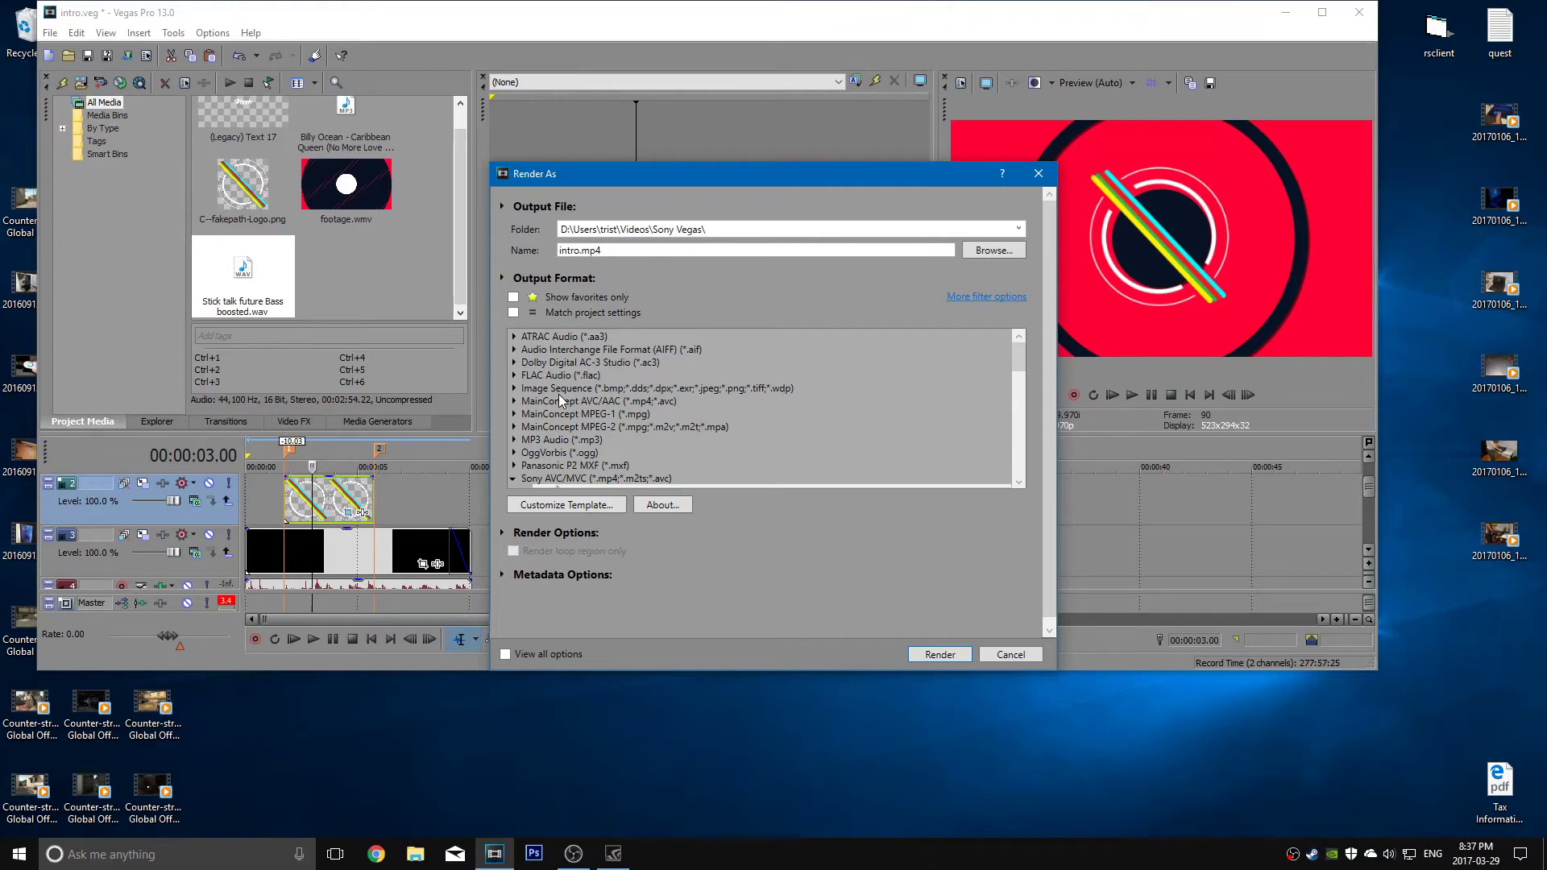
scroll(580, 410, "down", 1)
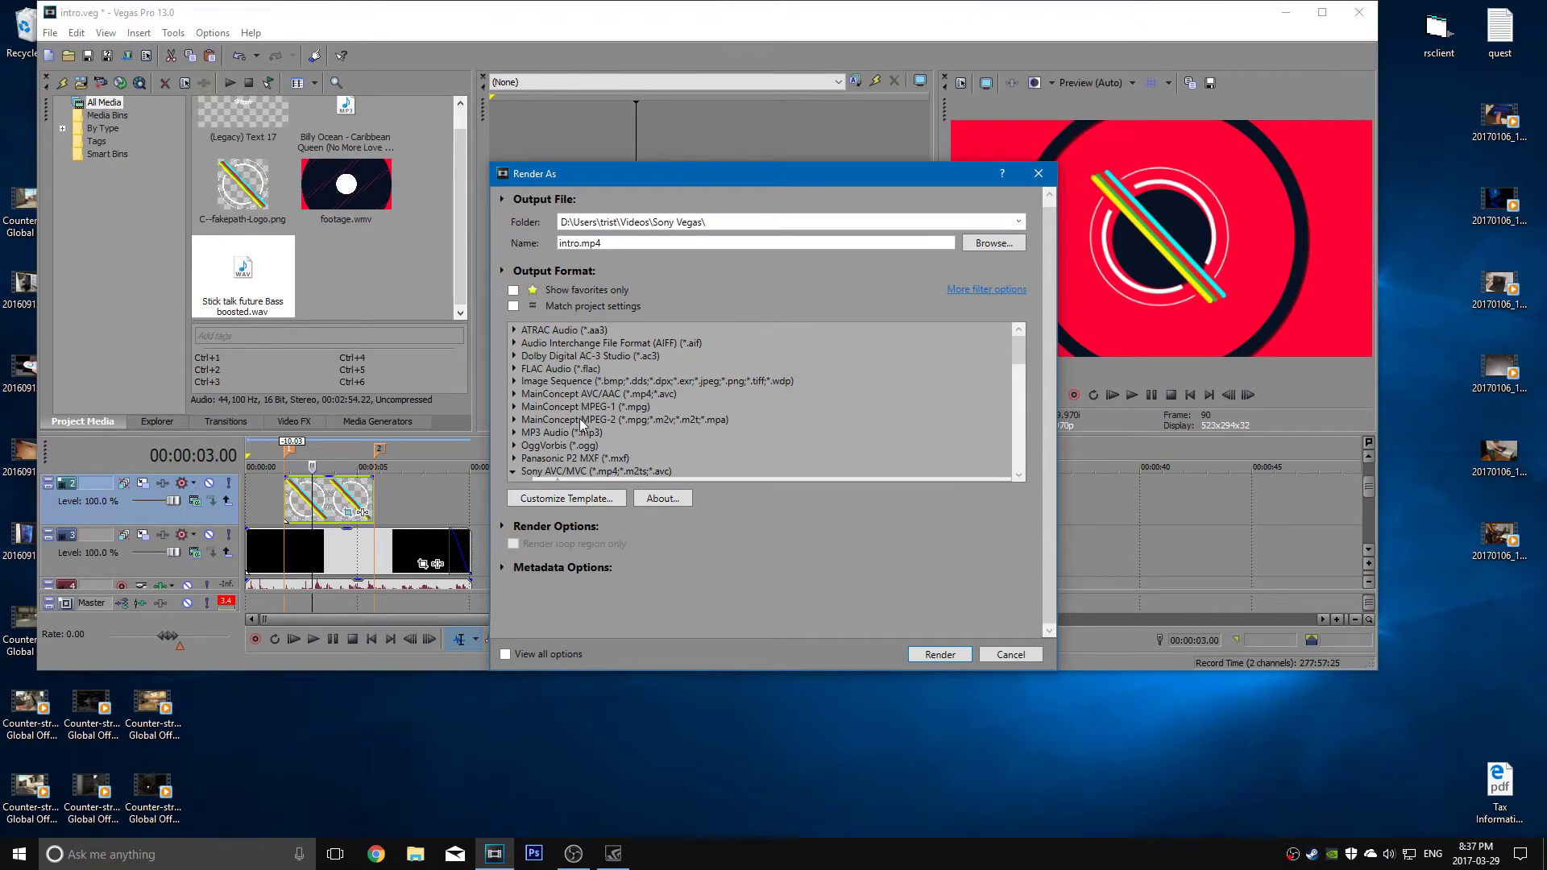
left_click(562, 408)
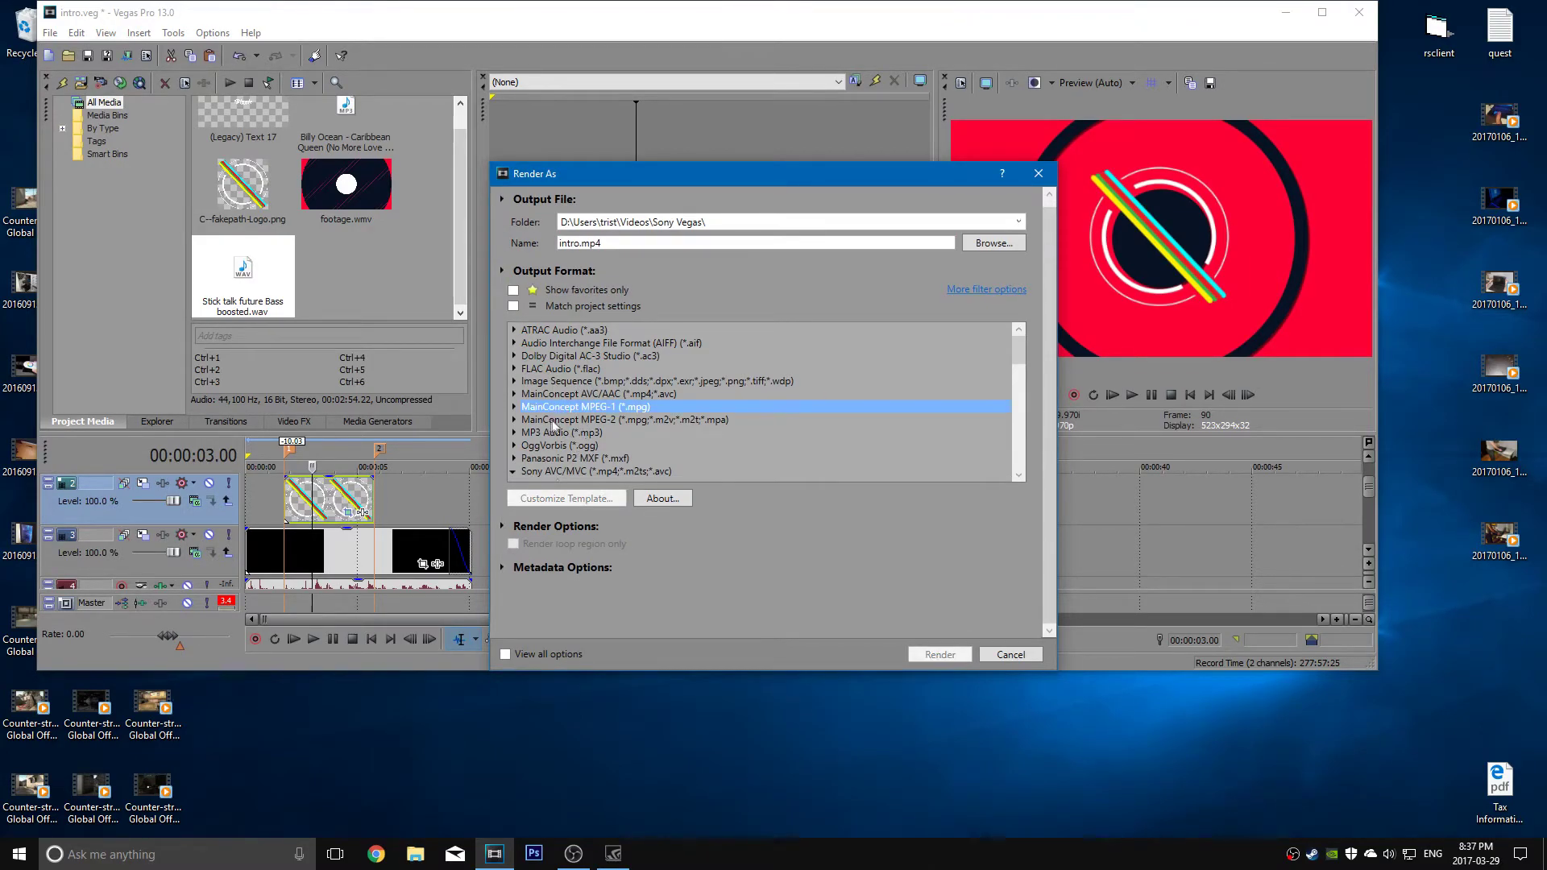
scroll(554, 425, "down", 5)
scroll(564, 419, "up", 5)
scroll(588, 415, "down", 2)
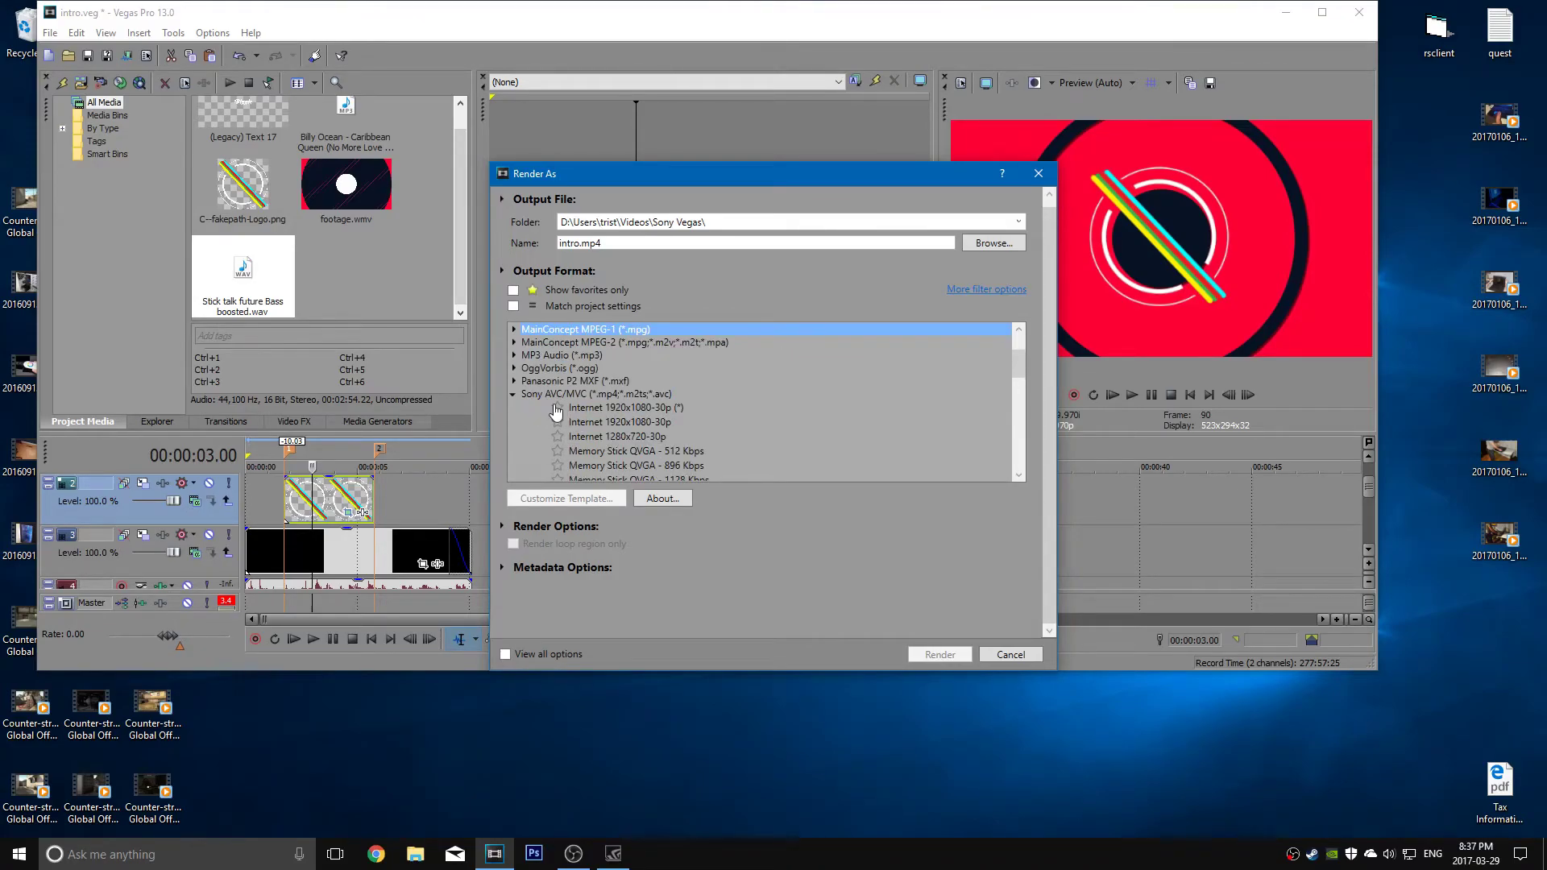
left_click(513, 394)
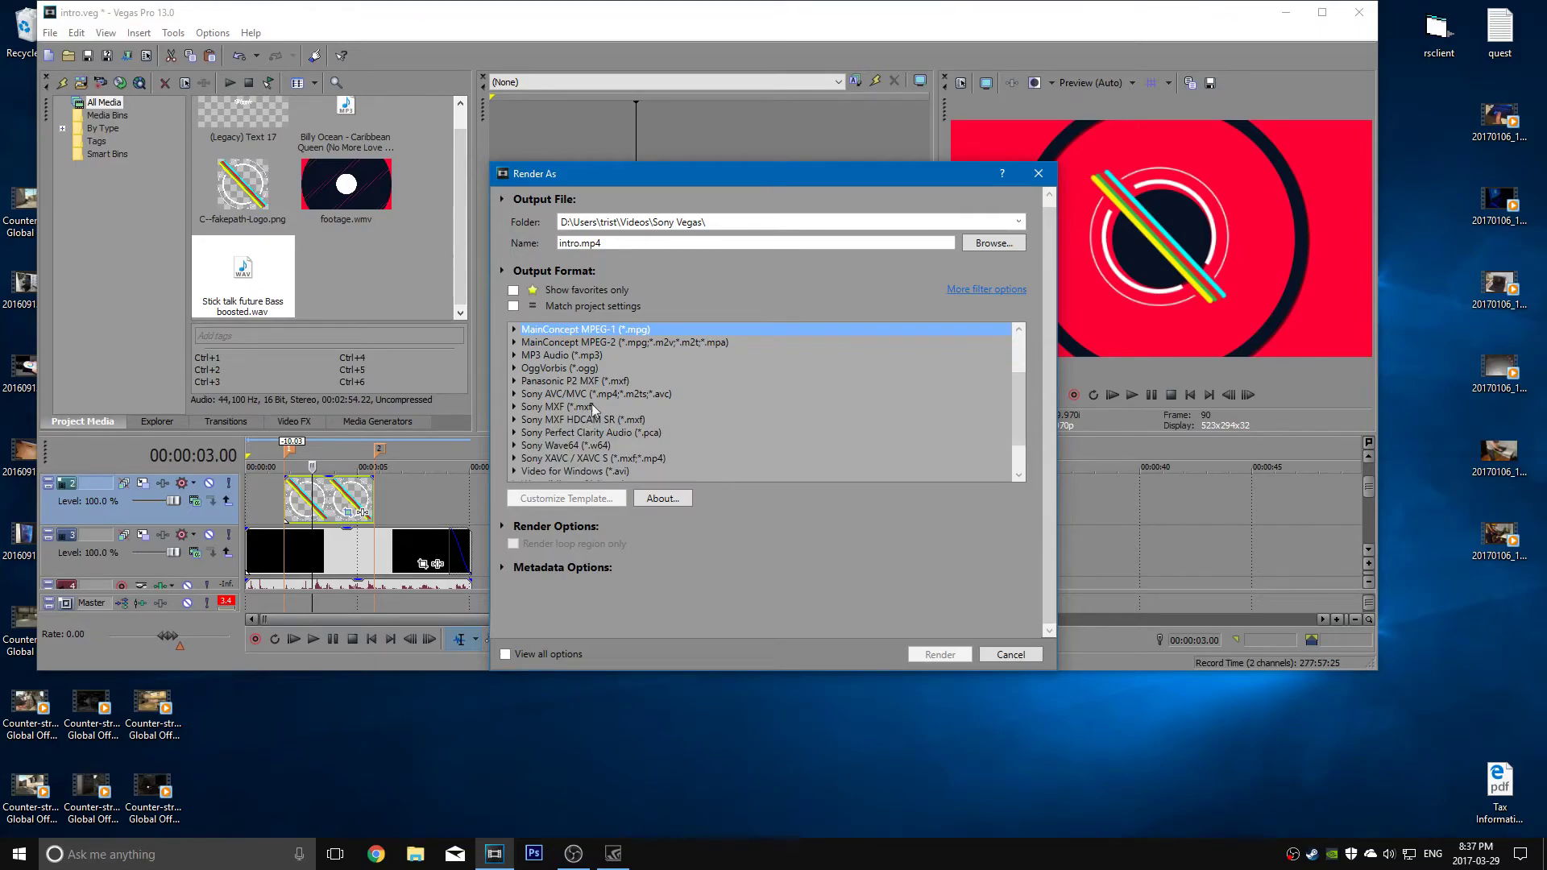
left_click(514, 291)
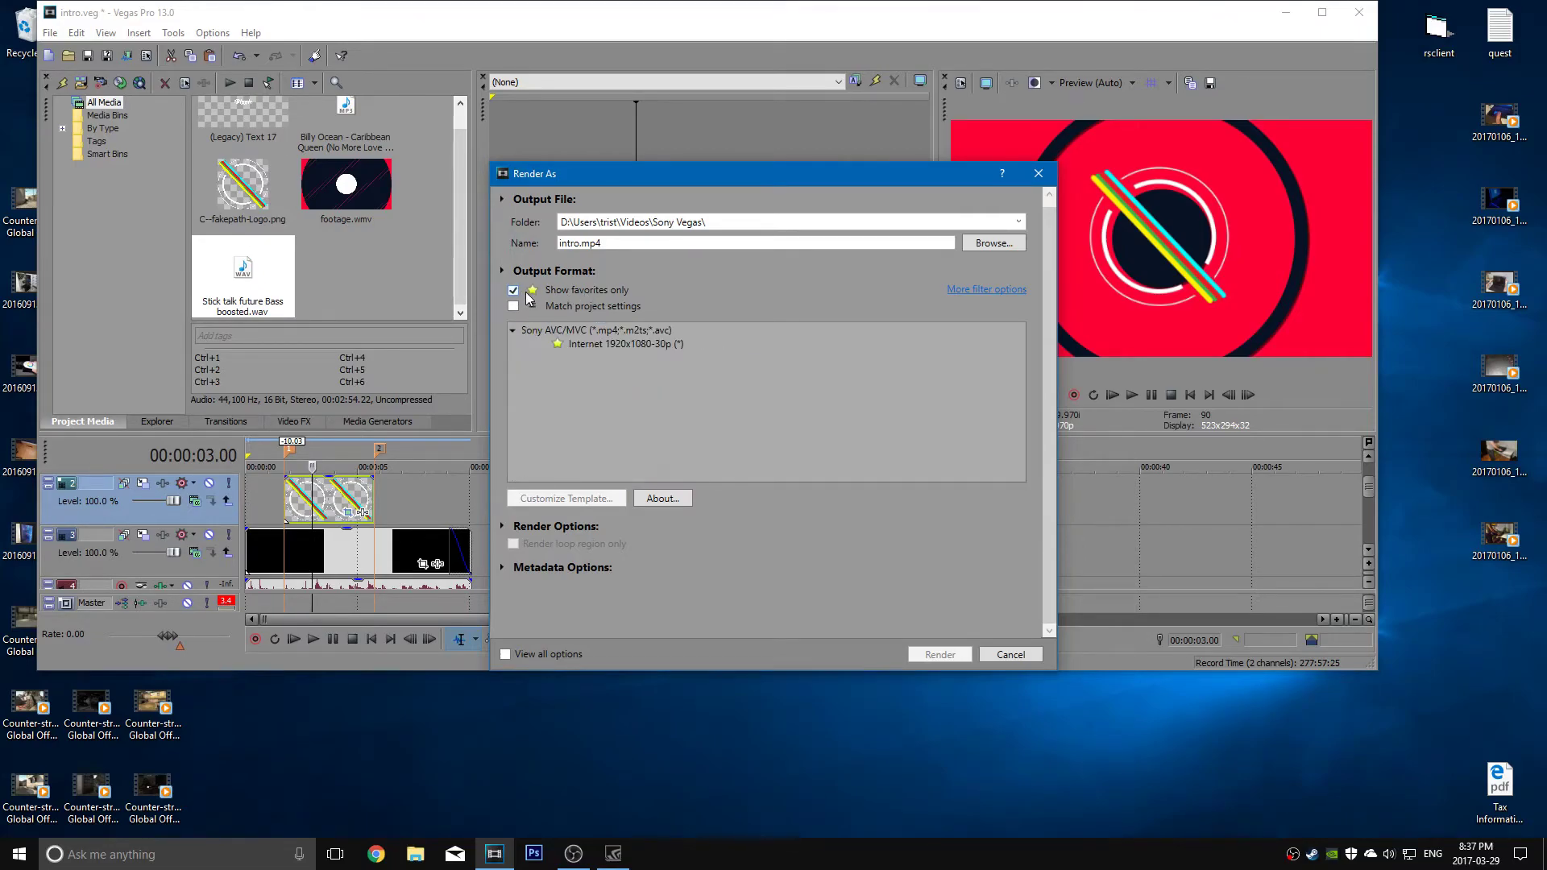
left_click(596, 346)
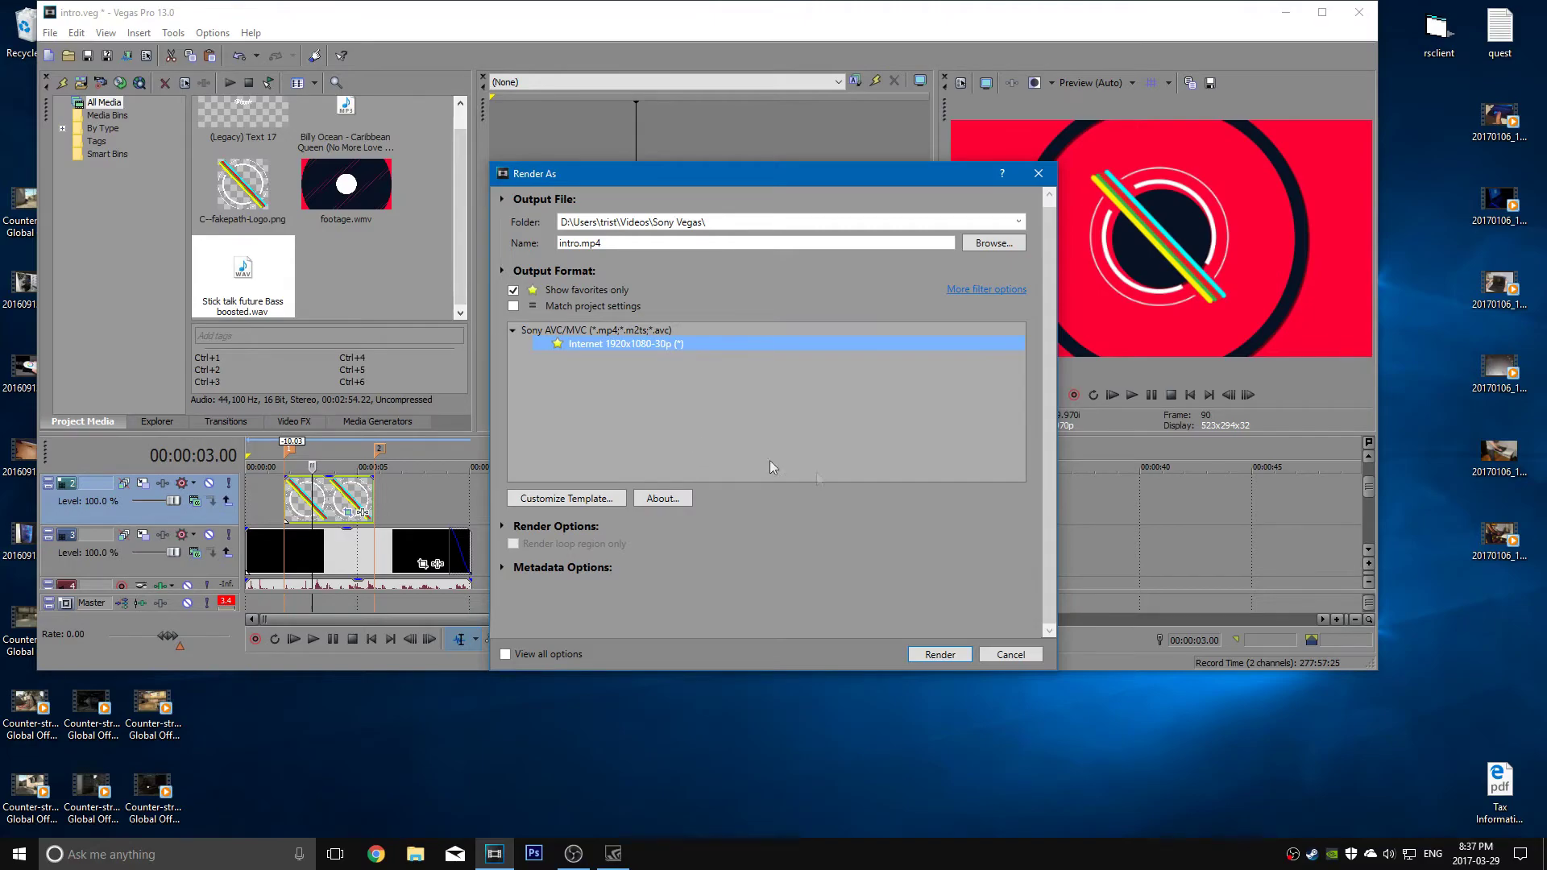
left_click(984, 654)
Step: Open the Properties of the intro MP4 file in the Sony Vegas folder
scroll(575, 525, "down", 3)
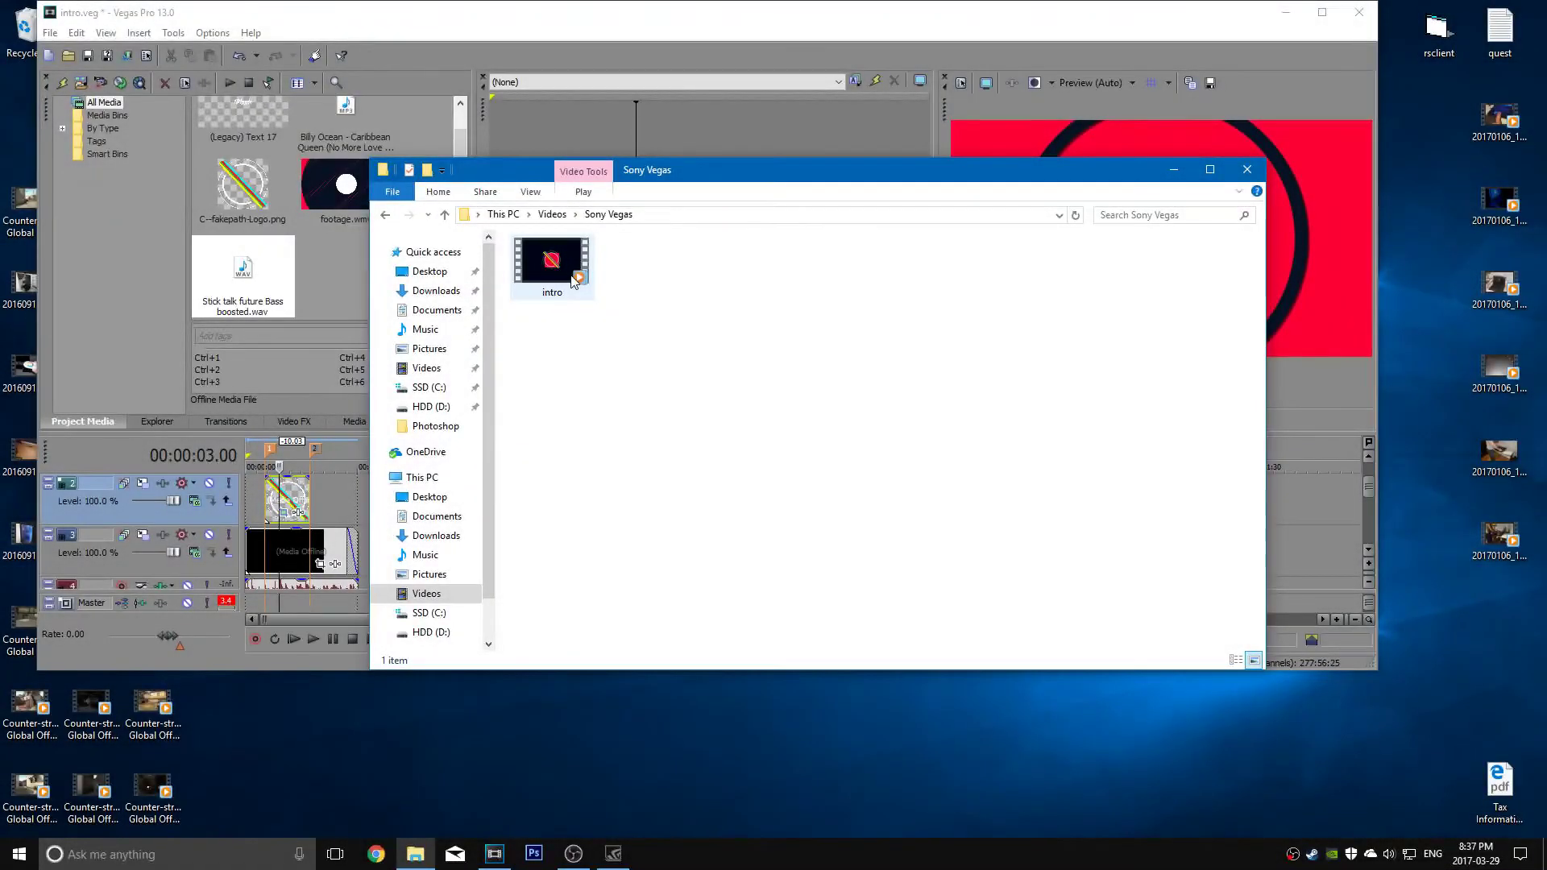
left_click(575, 280)
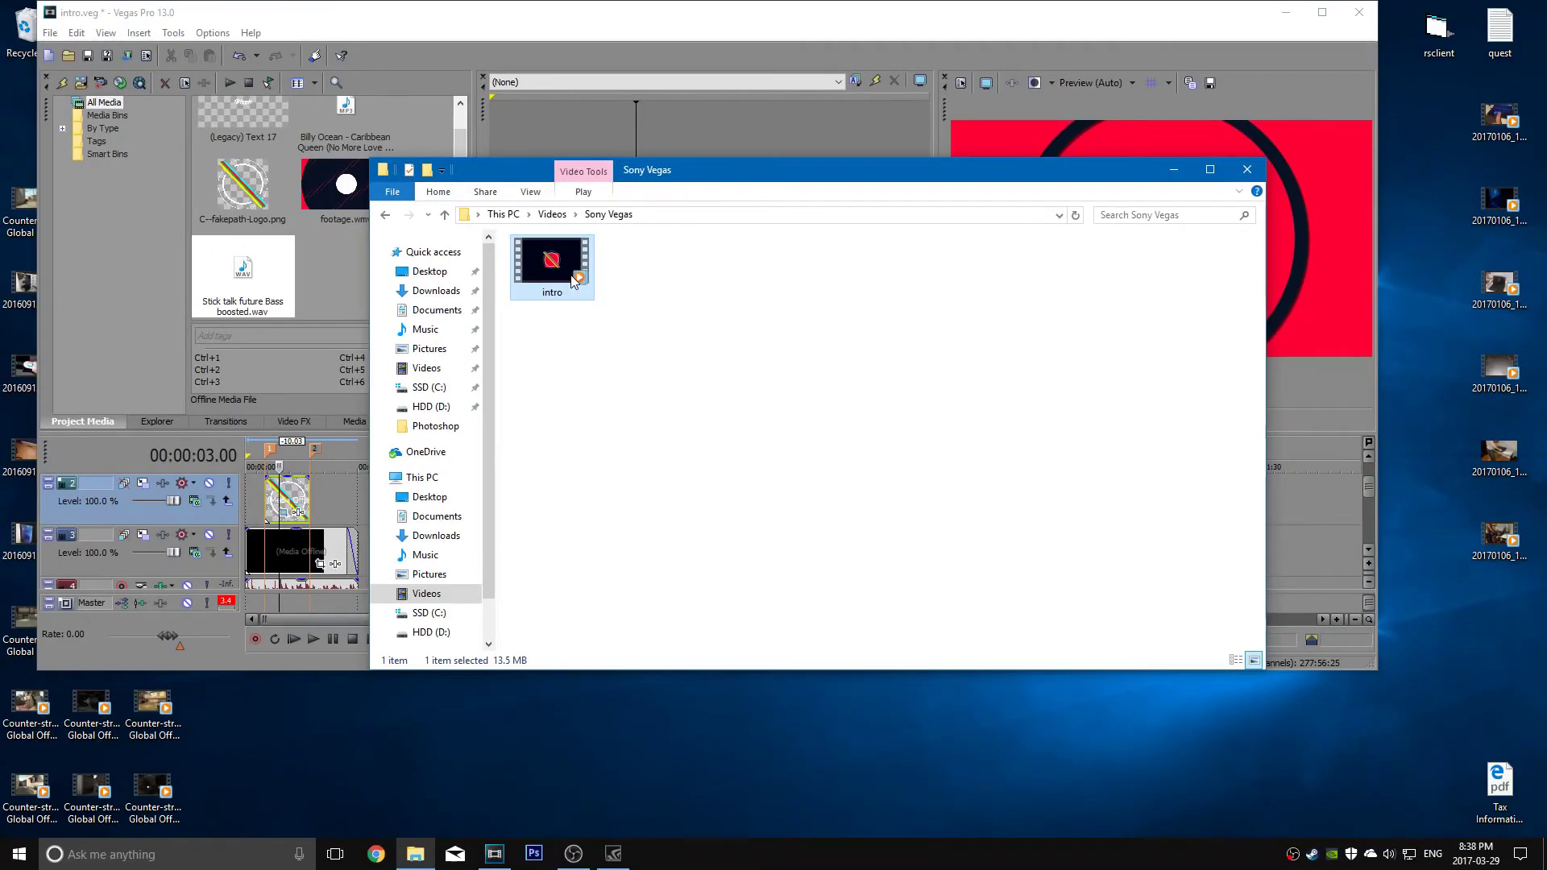
right_click(575, 280)
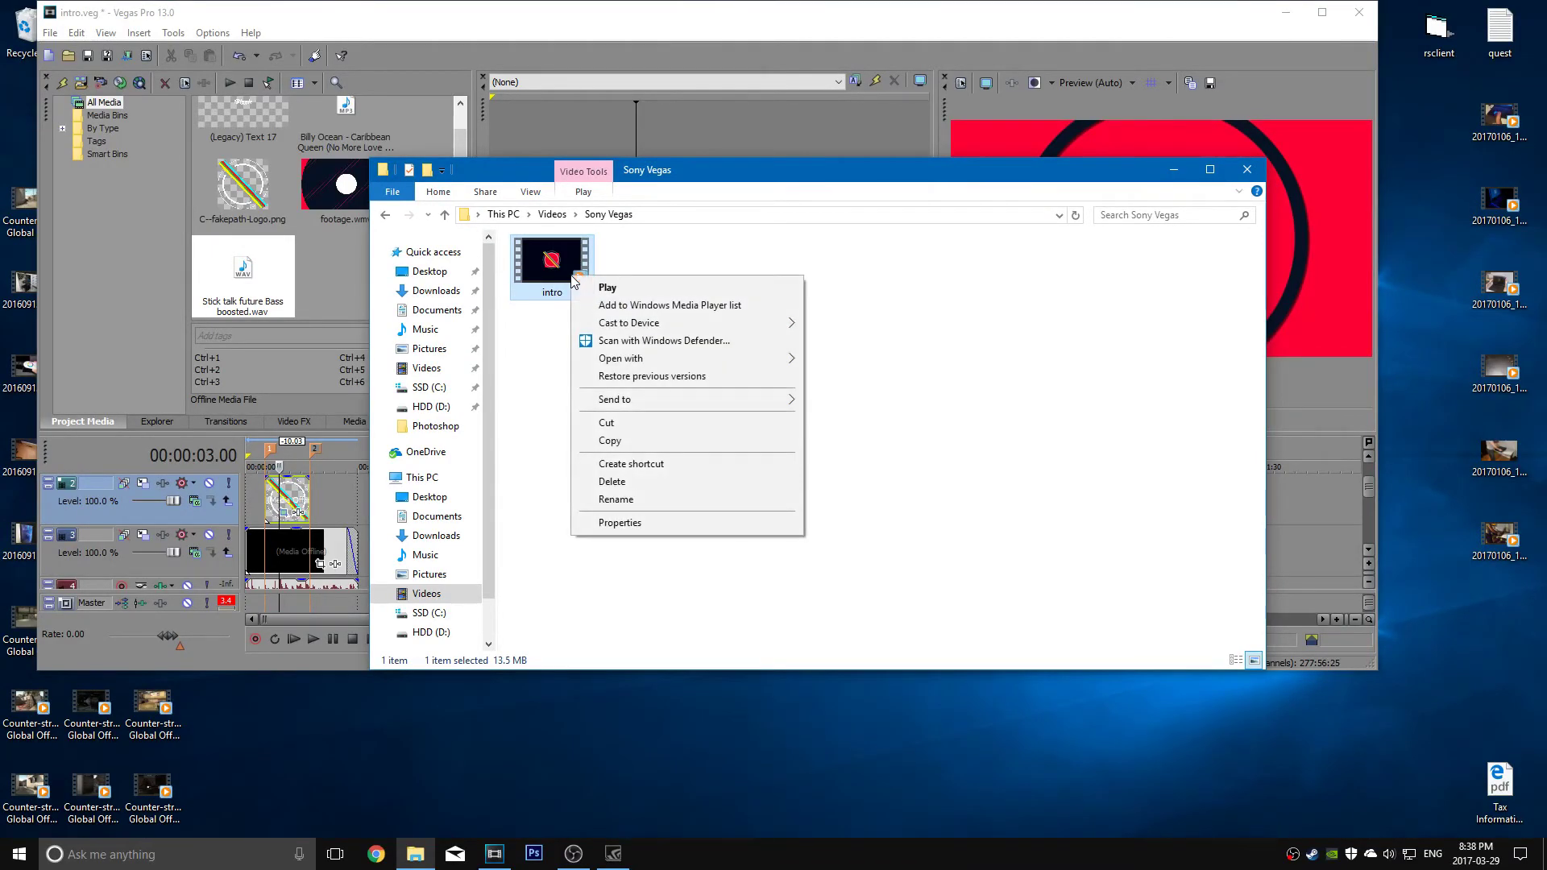
left_click(662, 243)
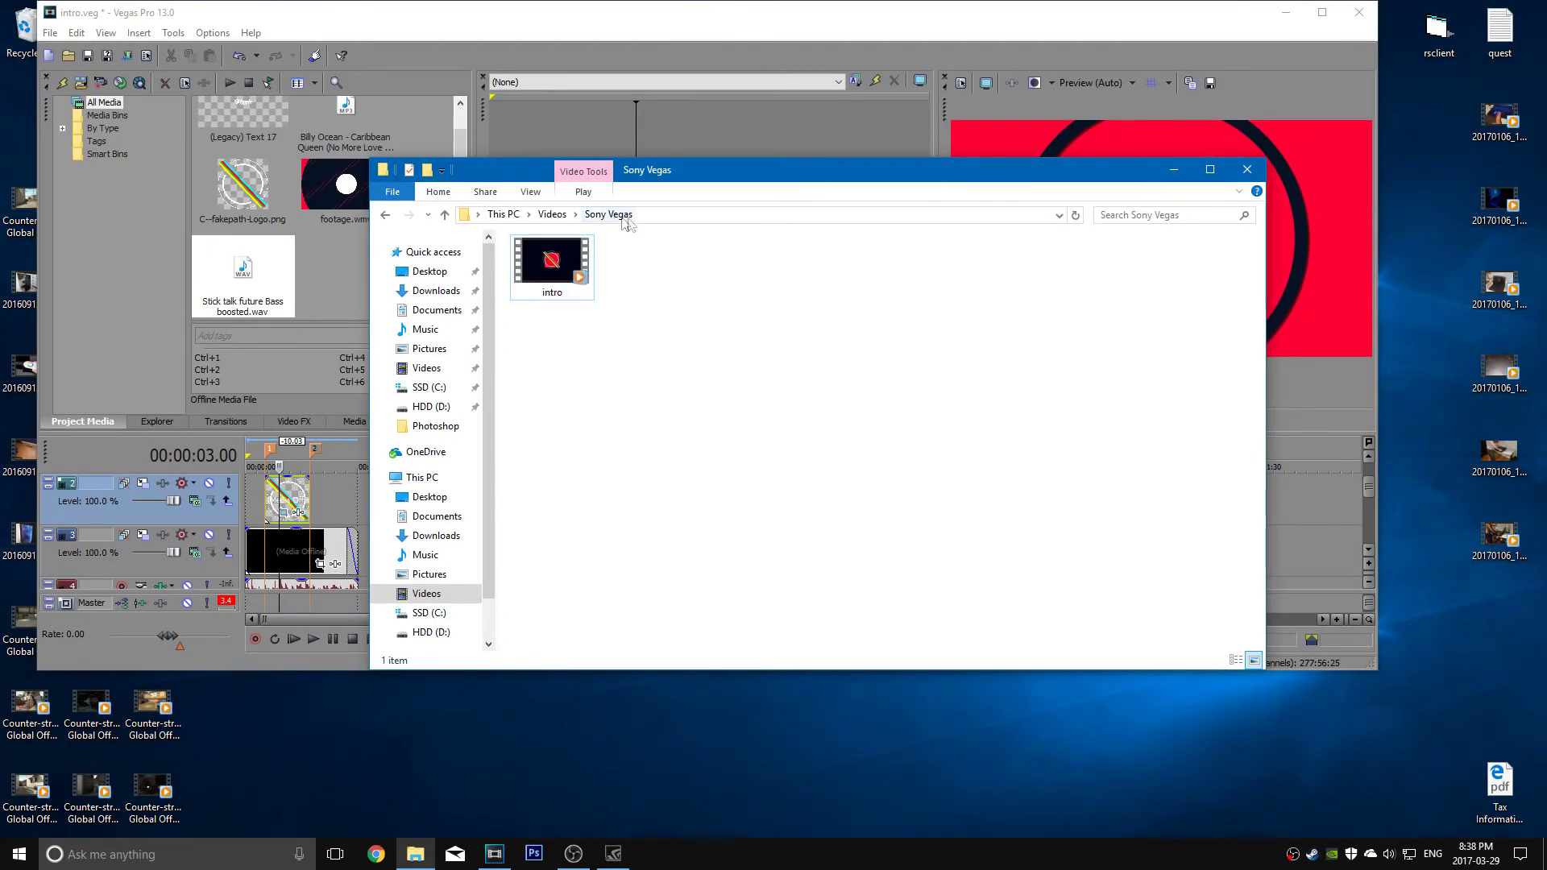
right_click(546, 280)
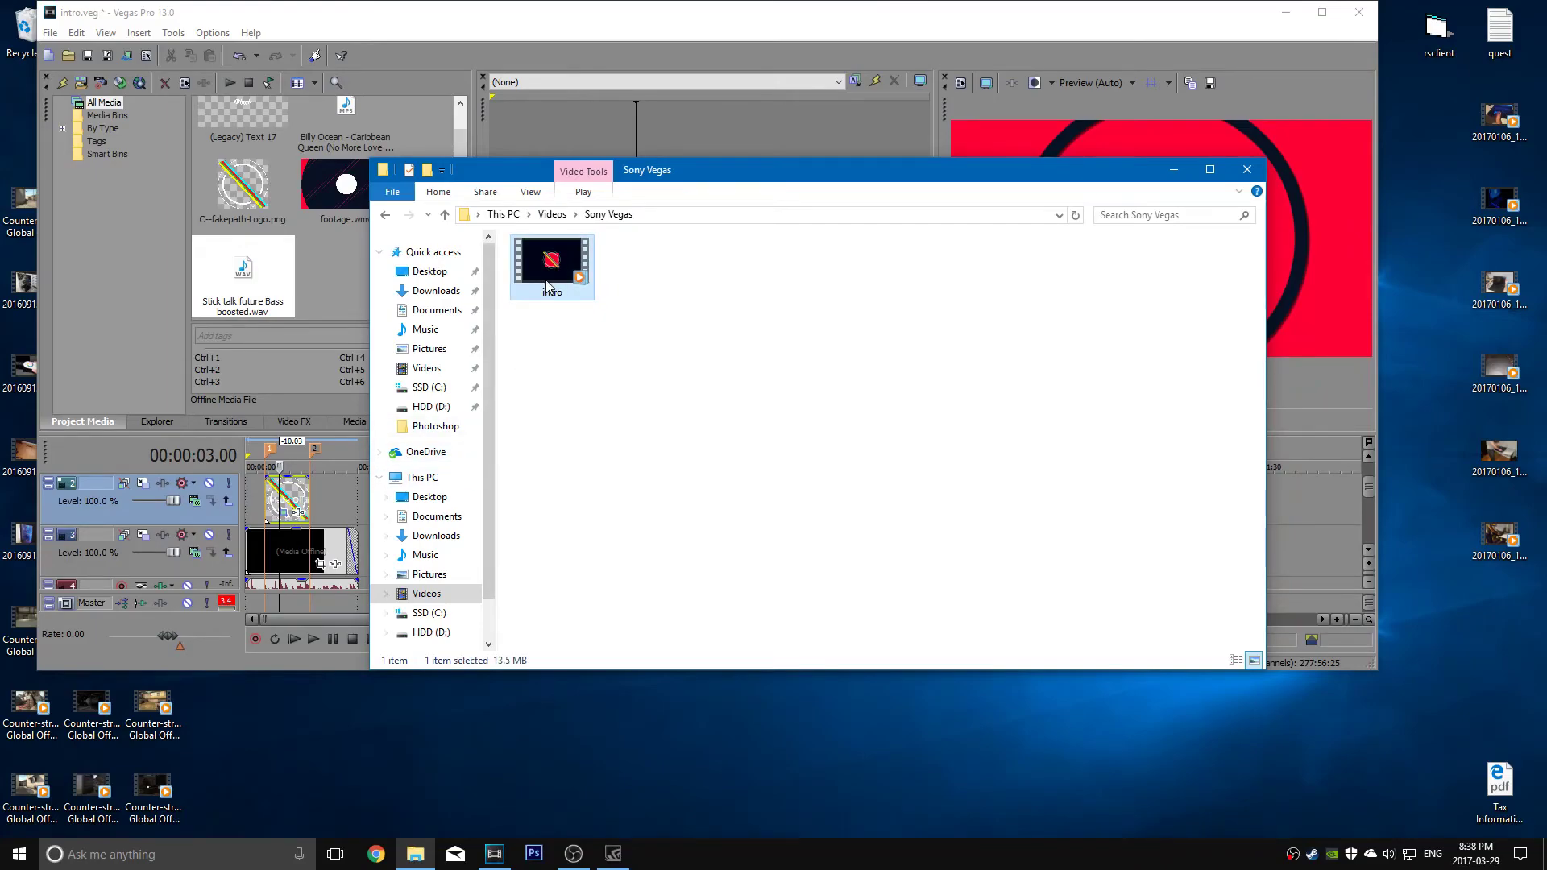
left_click(594, 528)
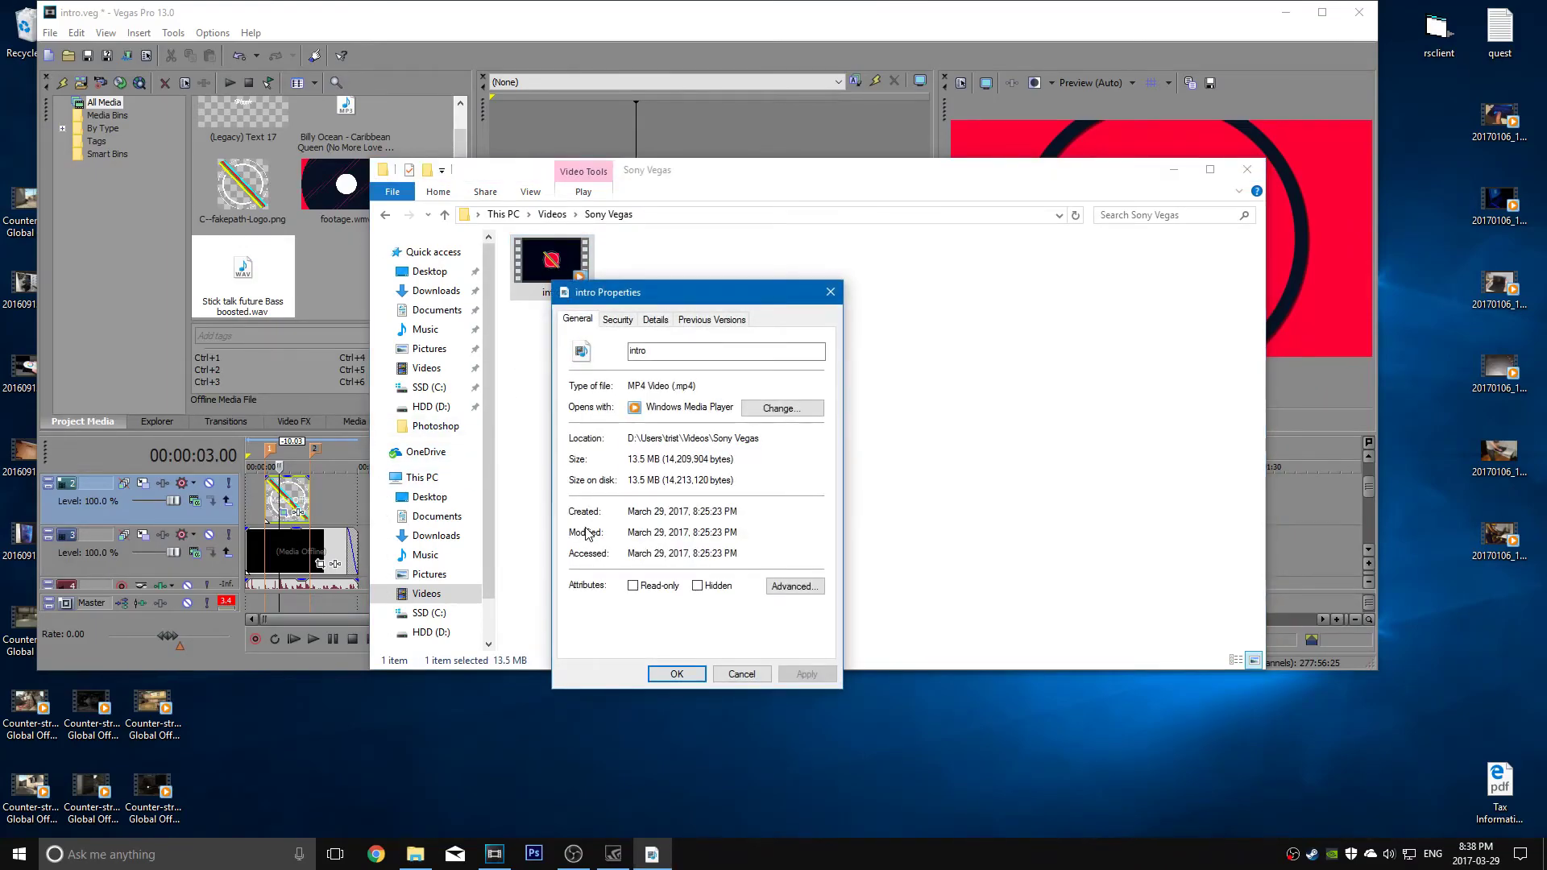
Step: Check the Details tab for 1920x1080 at 59 frames/second, then close Properties with OK
left_click(656, 319)
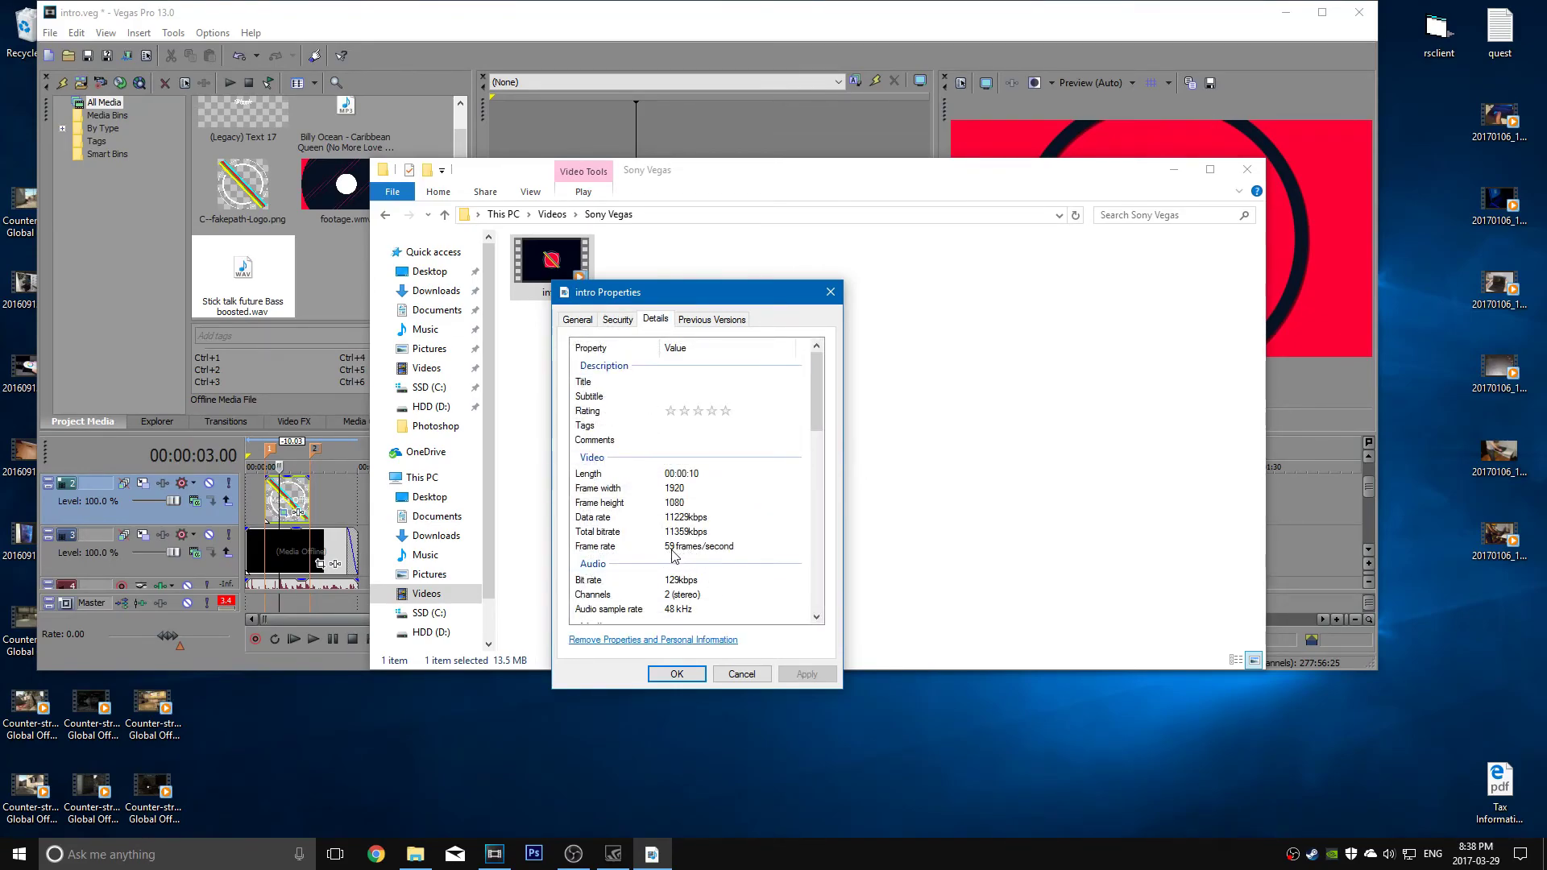
left_click(741, 549)
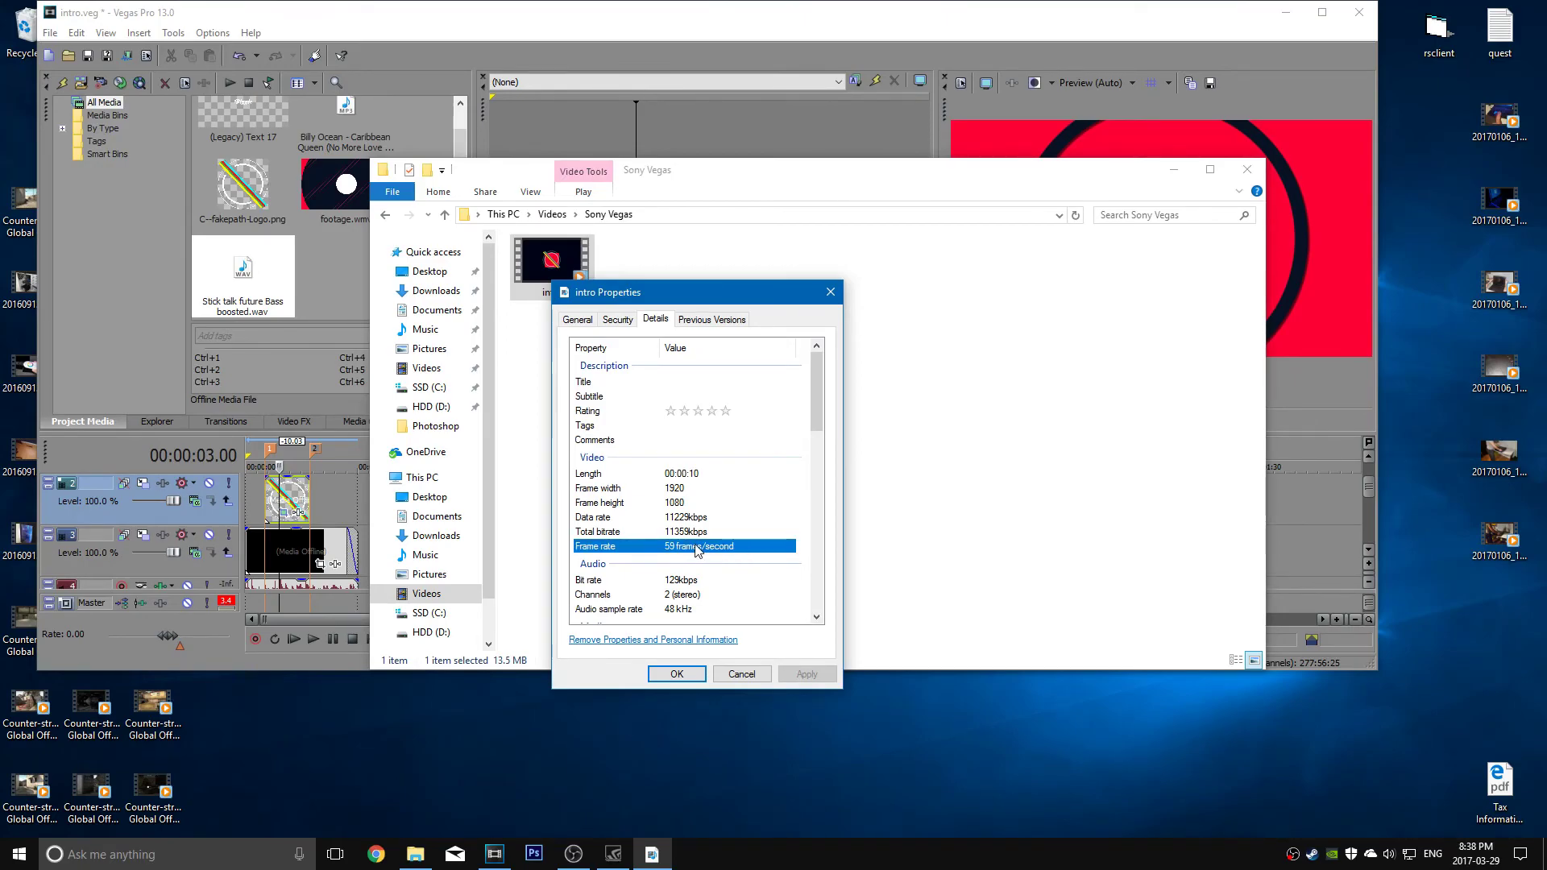
left_click(677, 674)
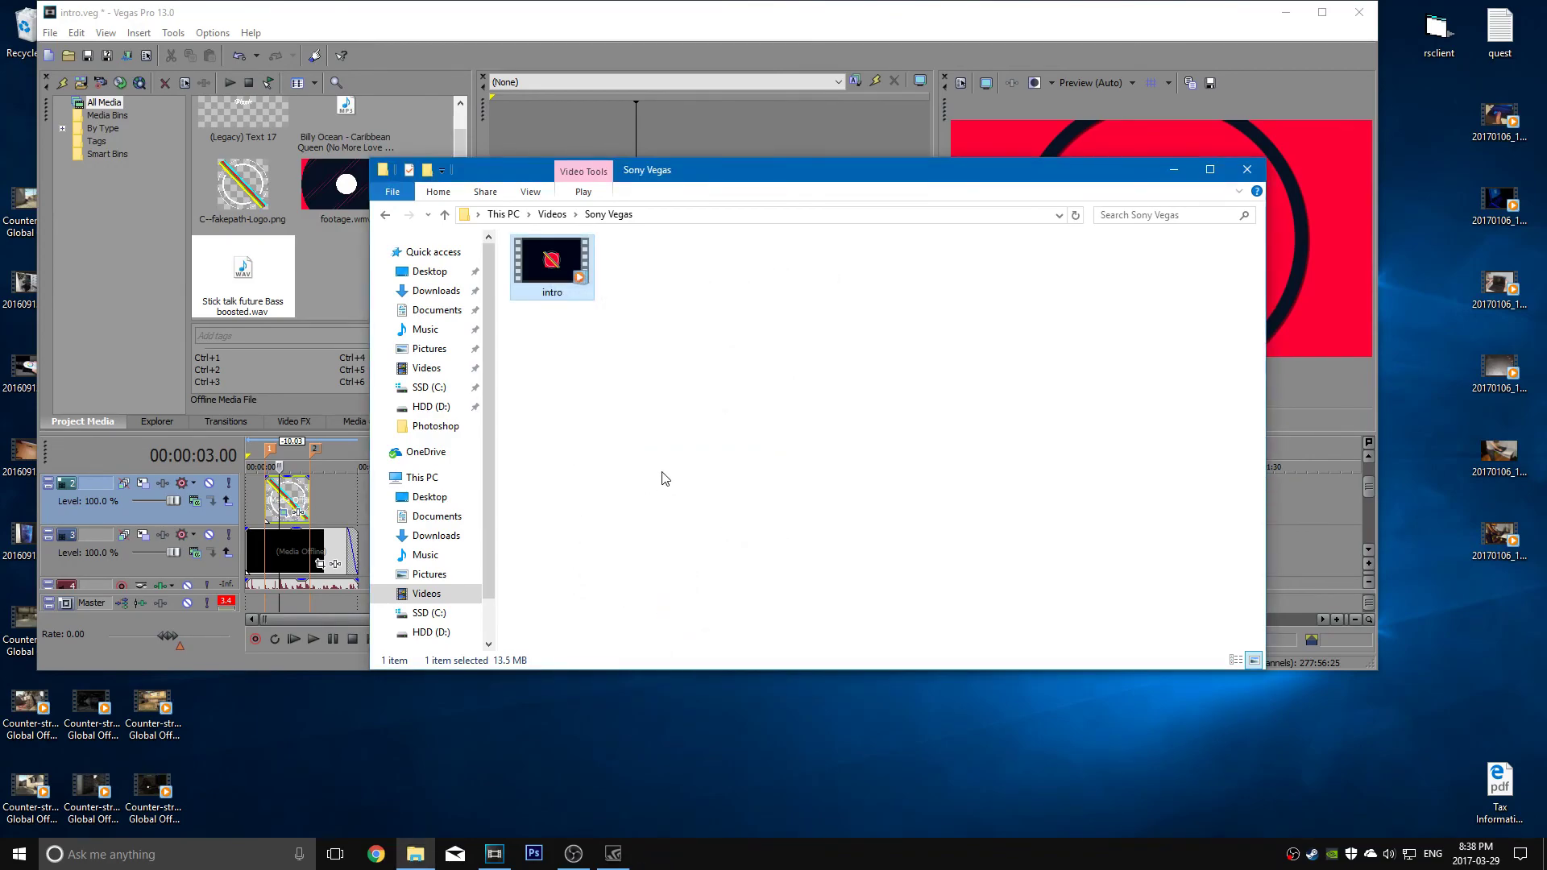